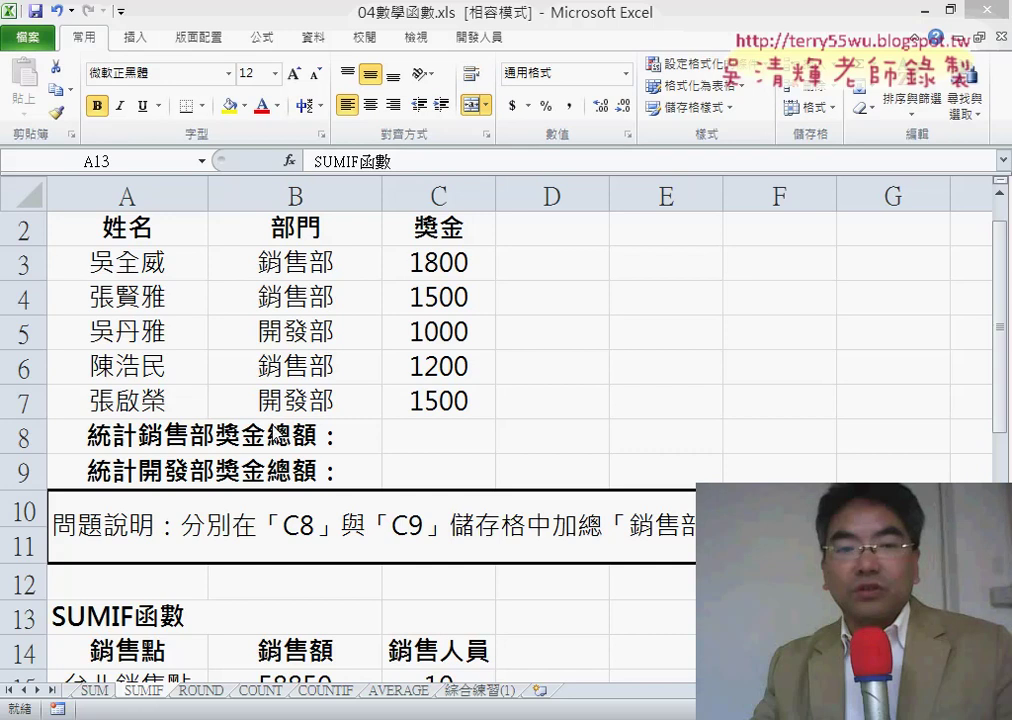
Highlight the department and bonus entries to show the data SUMIF will use
left_click(214, 436)
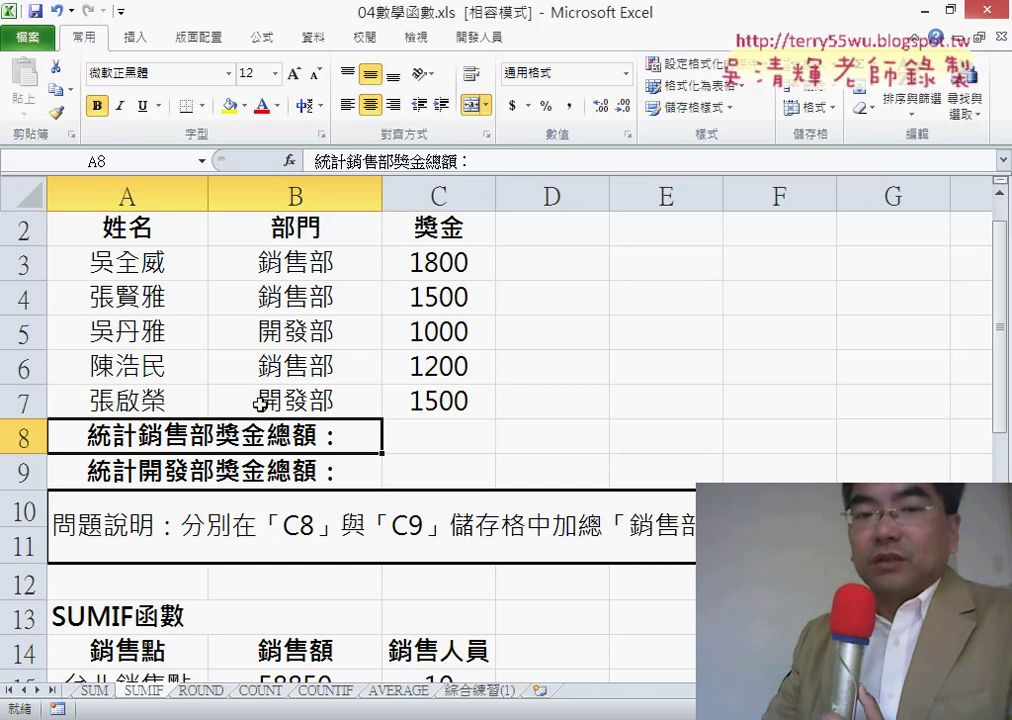
left_click(453, 262)
left_click(309, 260)
left_click_drag(309, 260, 309, 297)
left_click_drag(425, 262, 430, 296)
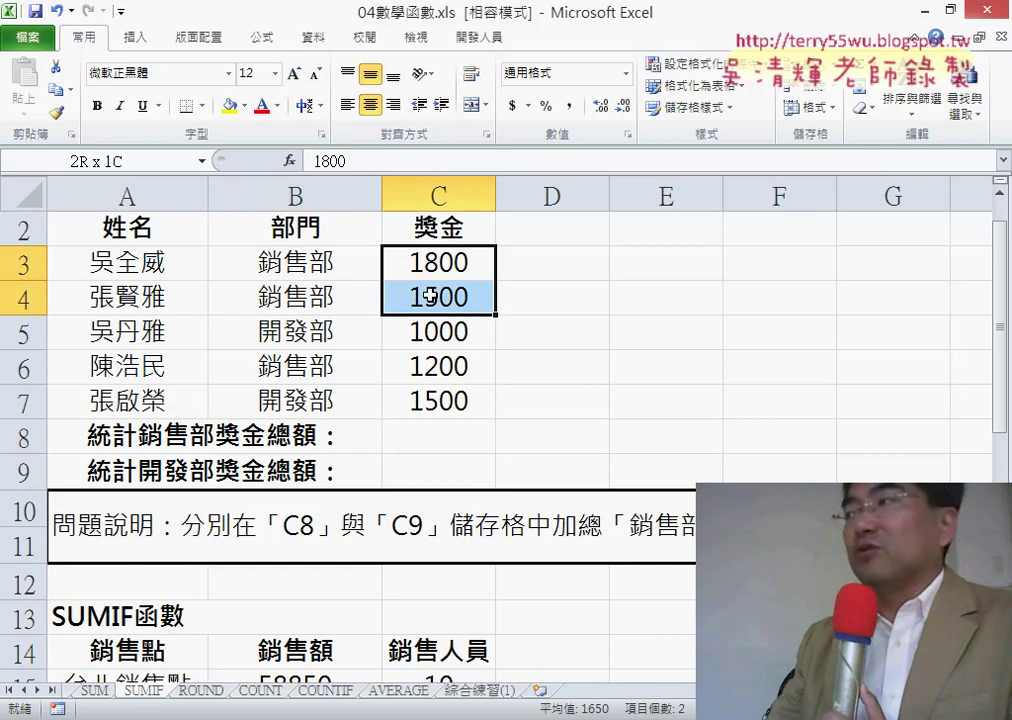
left_click_drag(295, 262, 287, 296)
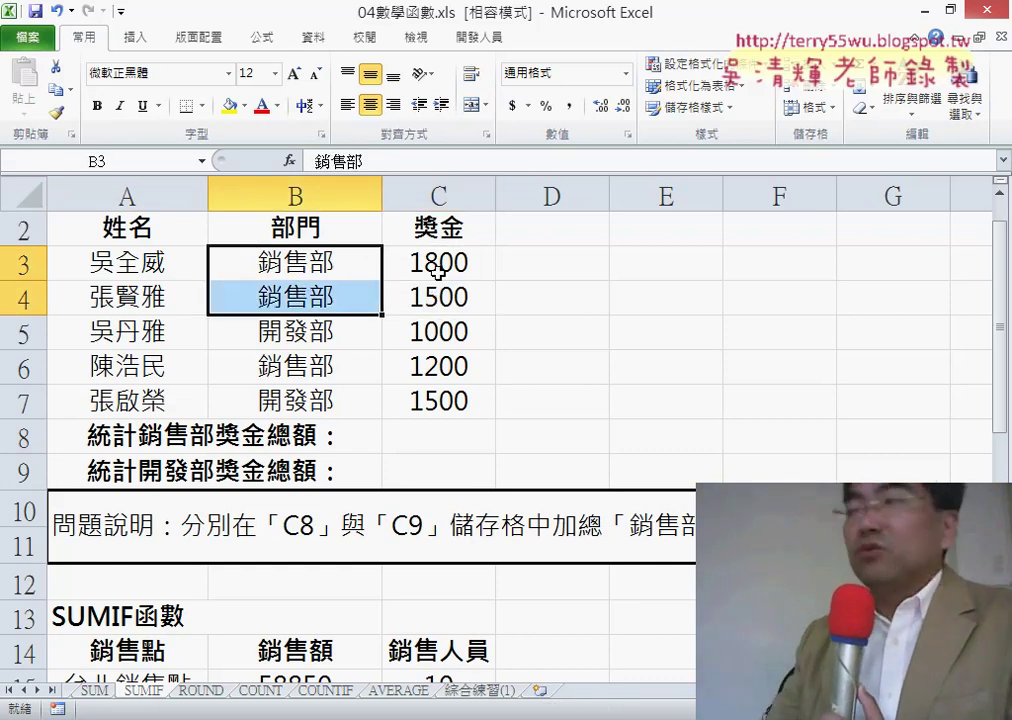
left_click_drag(437, 266, 441, 296)
mouse_move(295, 262)
left_mouse_down()
mouse_move(452, 368)
mouse_move(453, 393)
left_mouse_up()
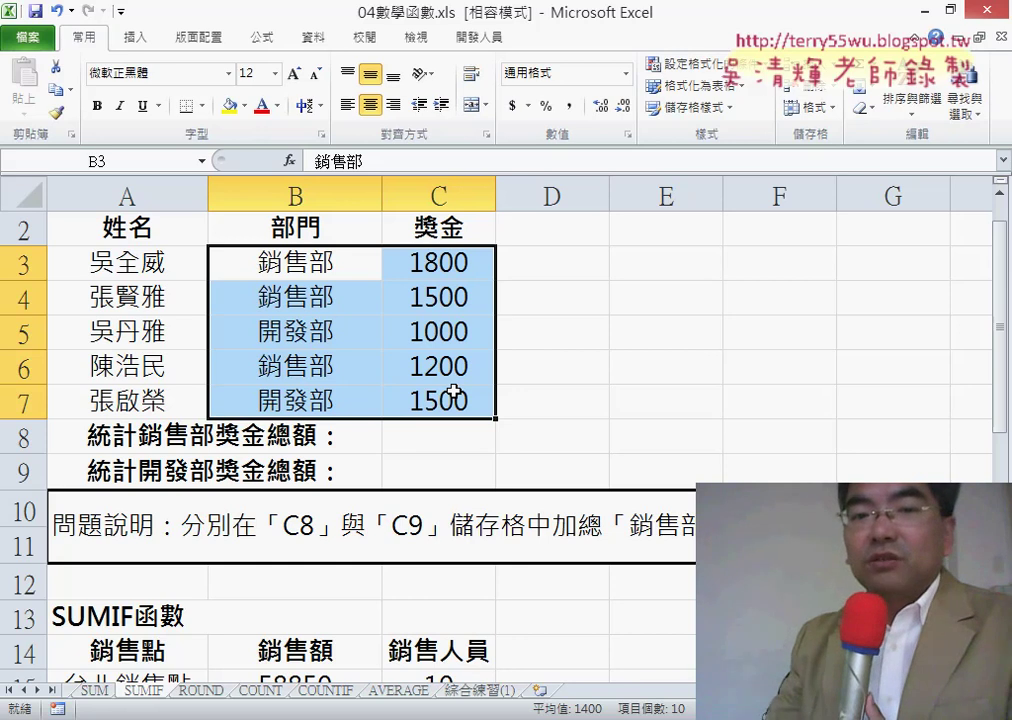
In C8, choose SUMIFS from the Math & Trig functions, then abandon it
left_click(438, 438)
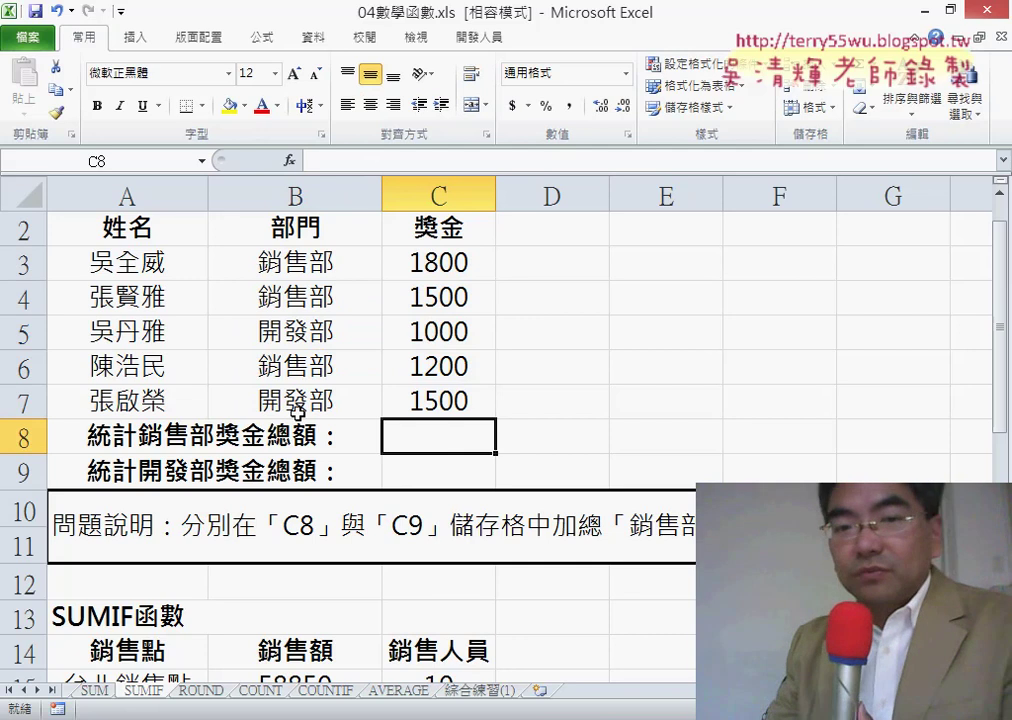
left_click(290, 160)
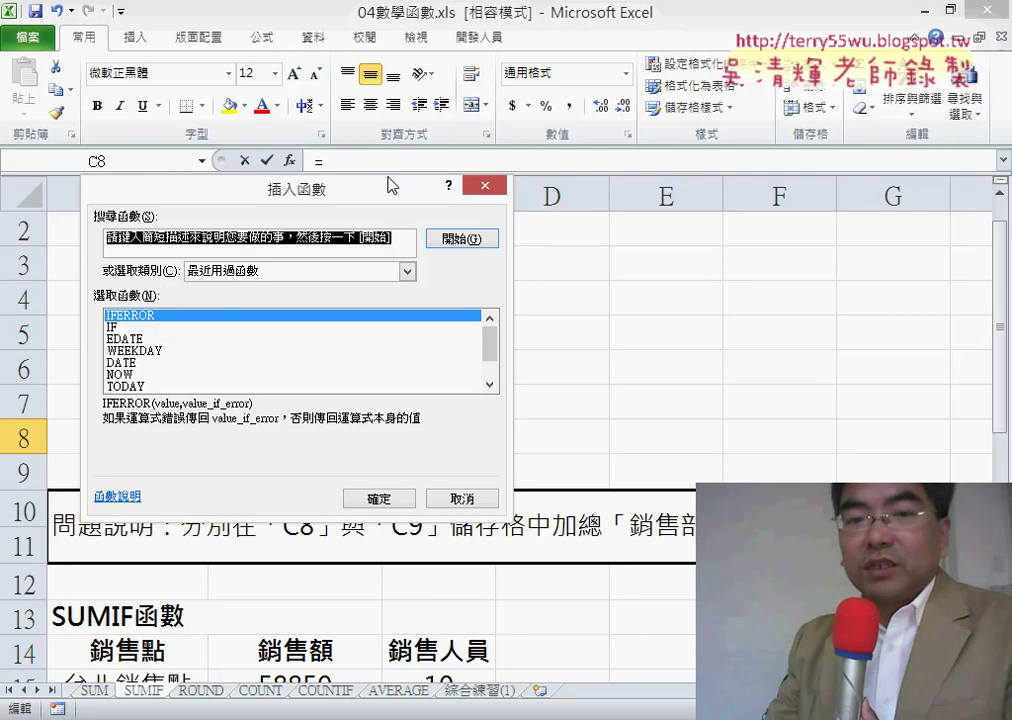
left_click_drag(390, 185, 771, 101)
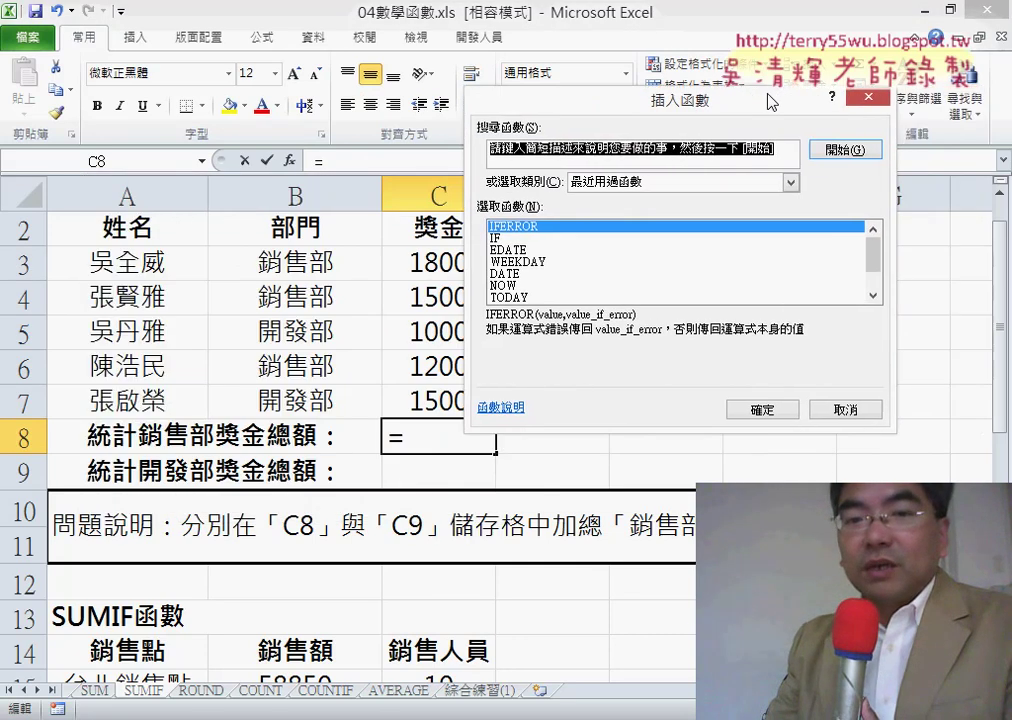
left_click(715, 184)
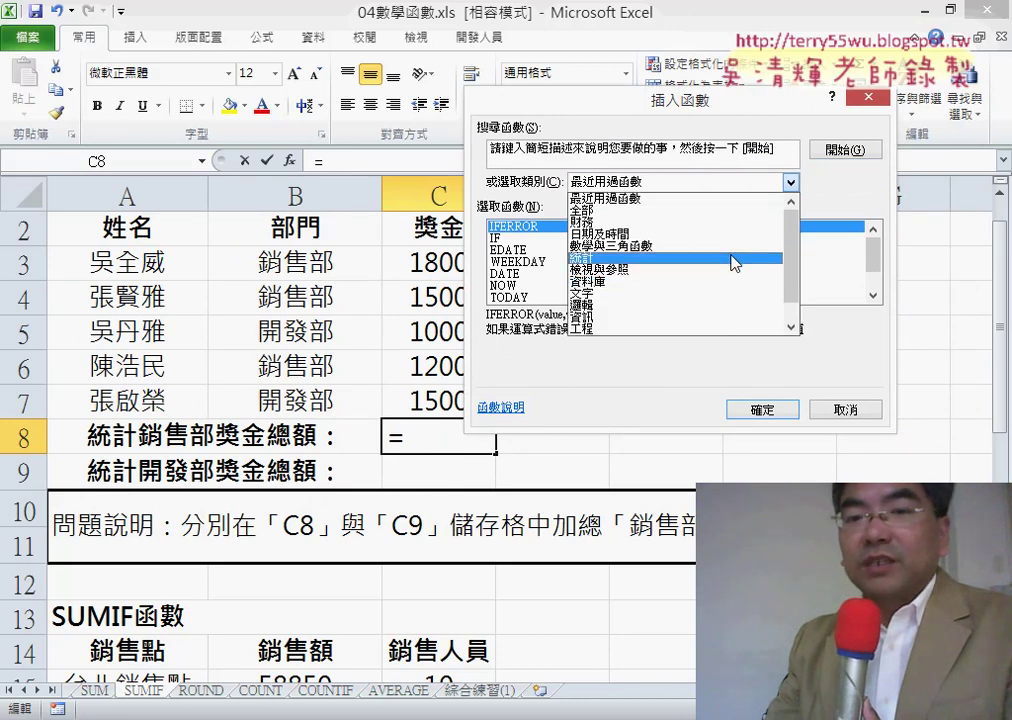
left_click(727, 247)
left_click_drag(872, 244, 877, 280)
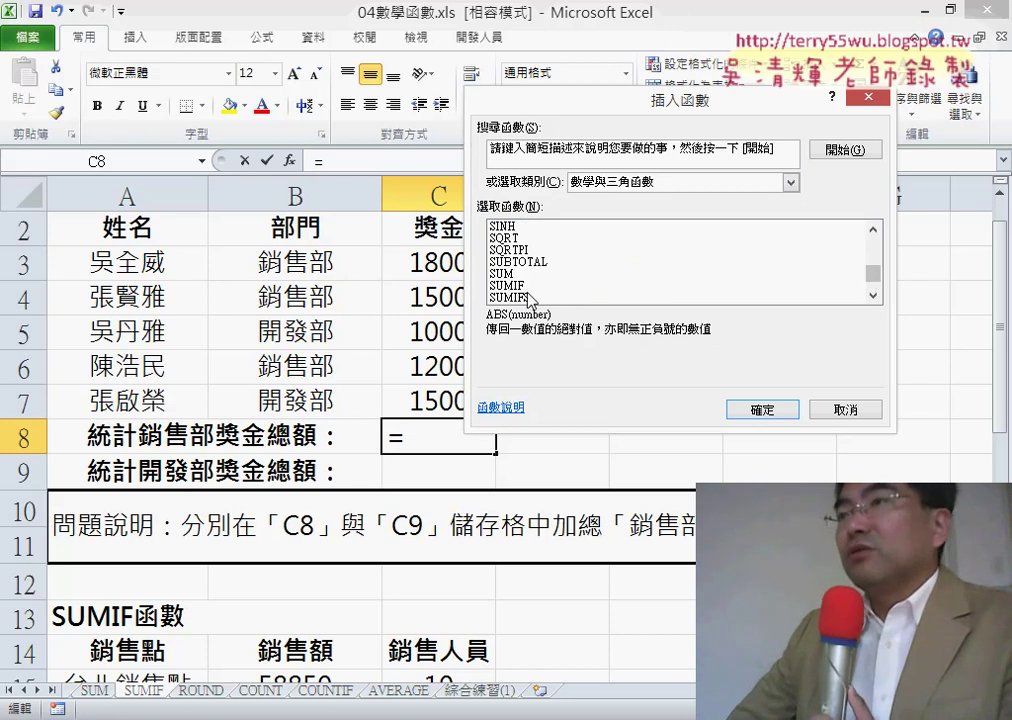
left_click(530, 285)
left_click(873, 296)
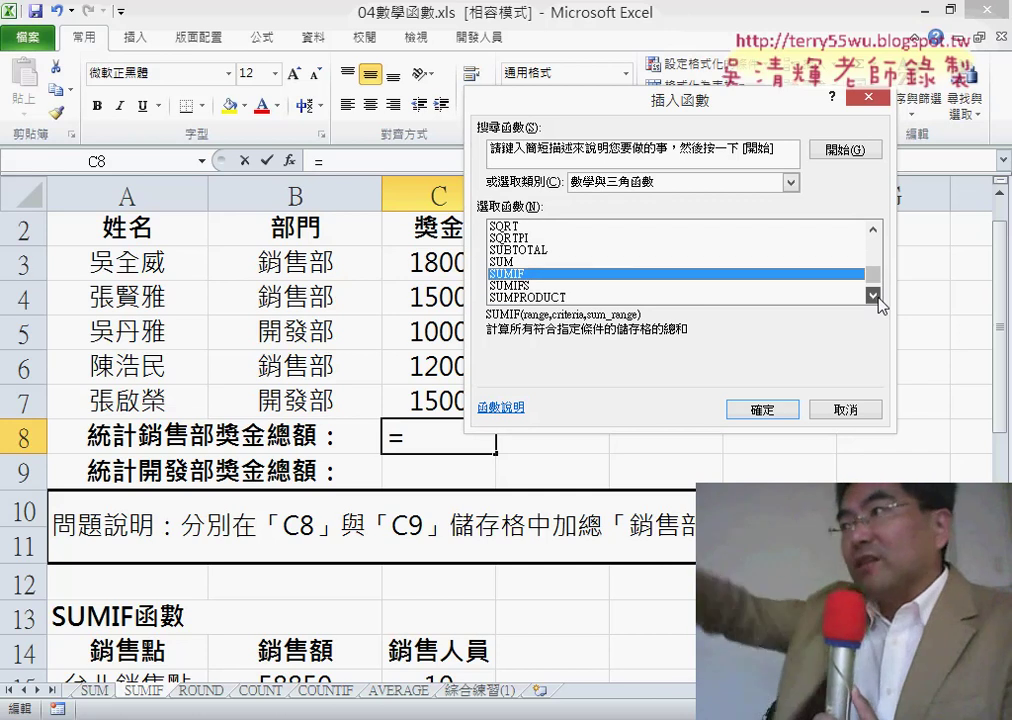
left_click(873, 296)
left_click(873, 296)
left_click(531, 263)
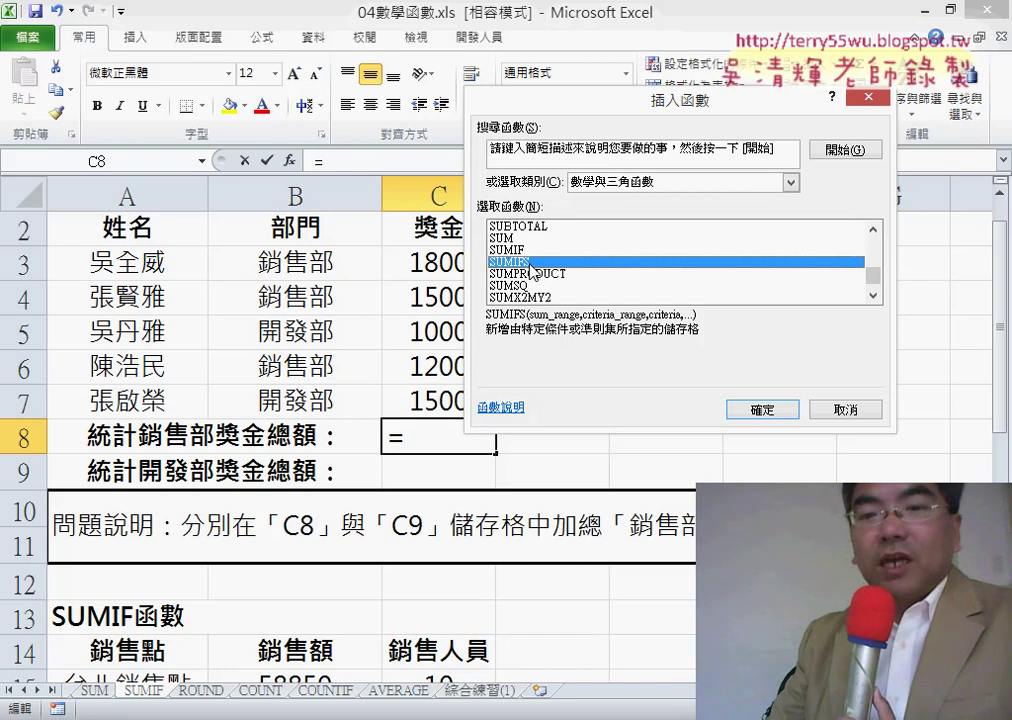
left_click(762, 410)
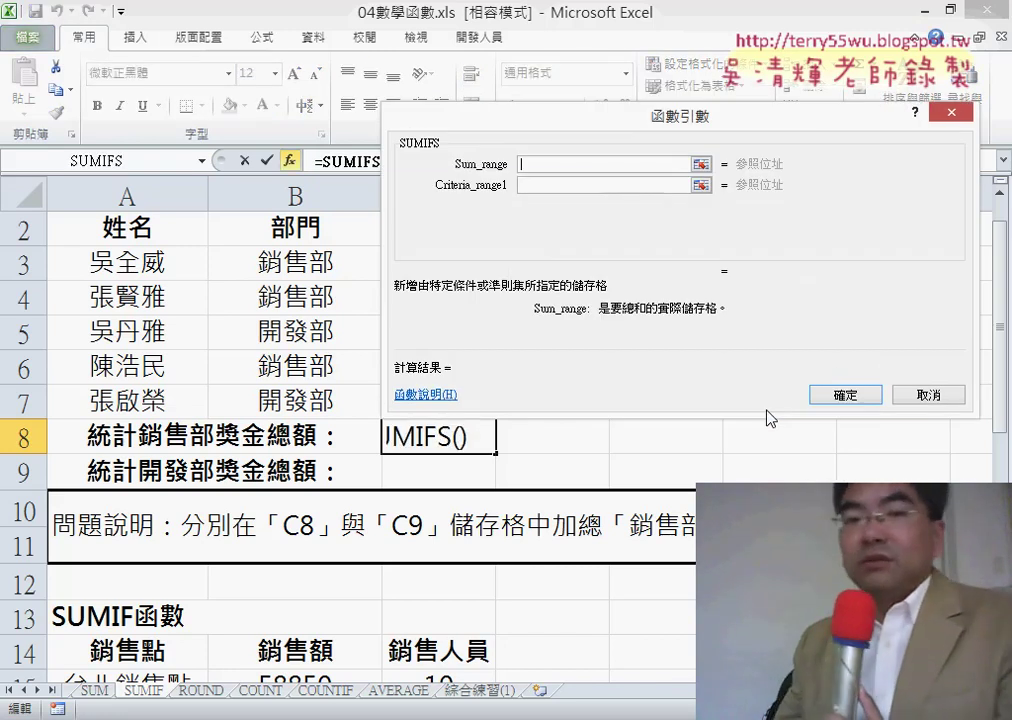
left_click(926, 395)
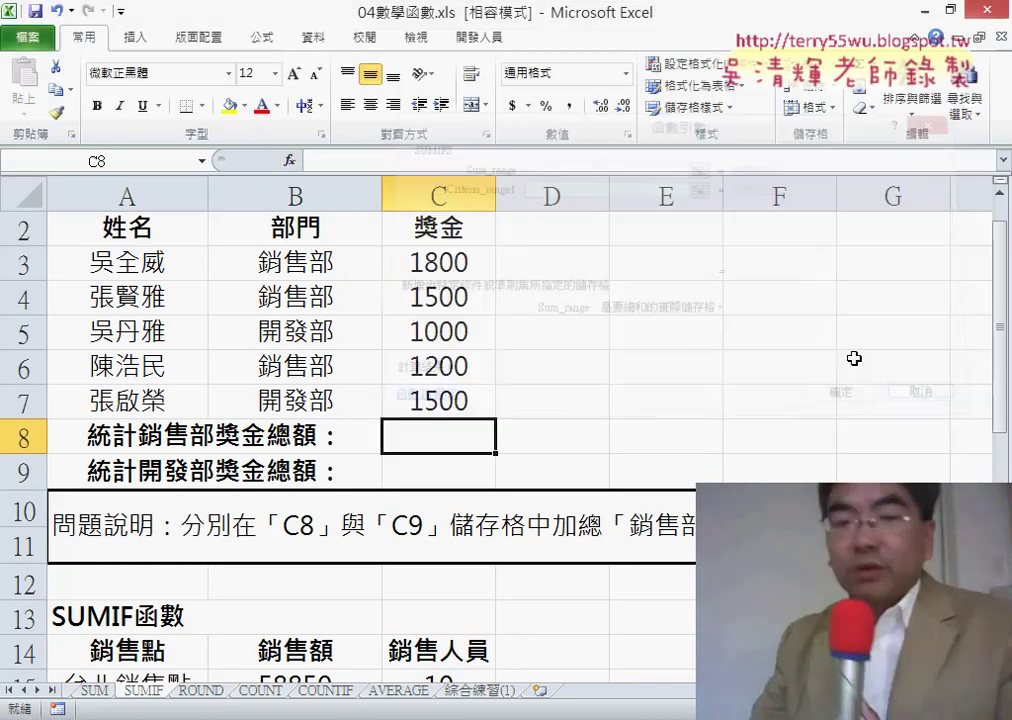
Pick SUMIF instead for C8 so its blank argument dialog appears
left_click(296, 162)
left_click_drag(874, 245, 882, 276)
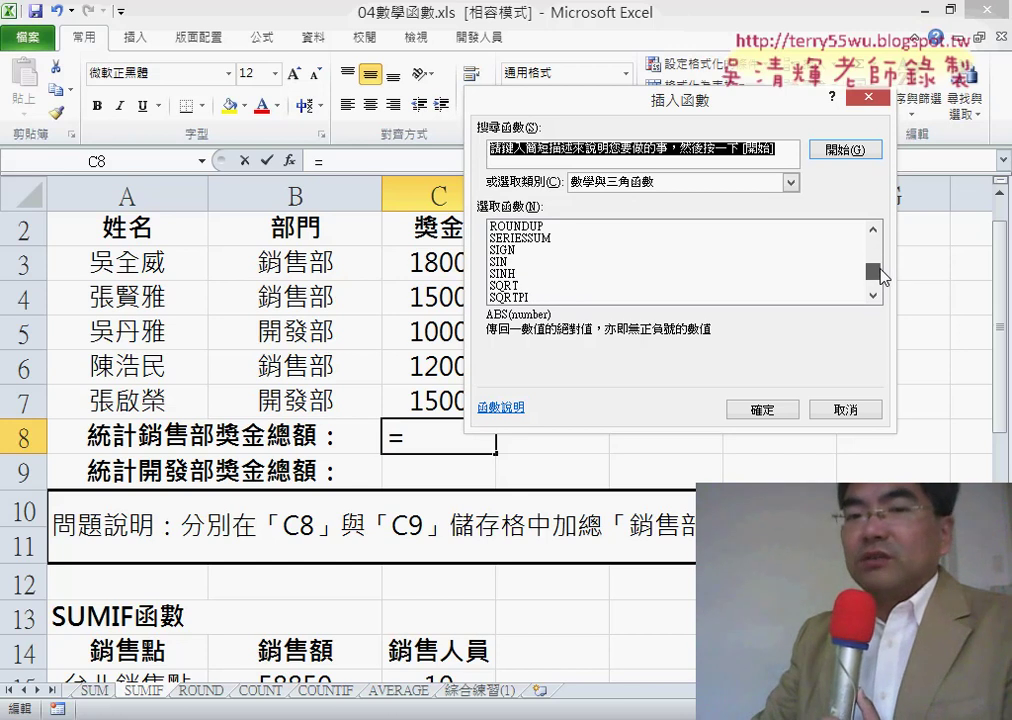
left_click_drag(880, 276, 881, 283)
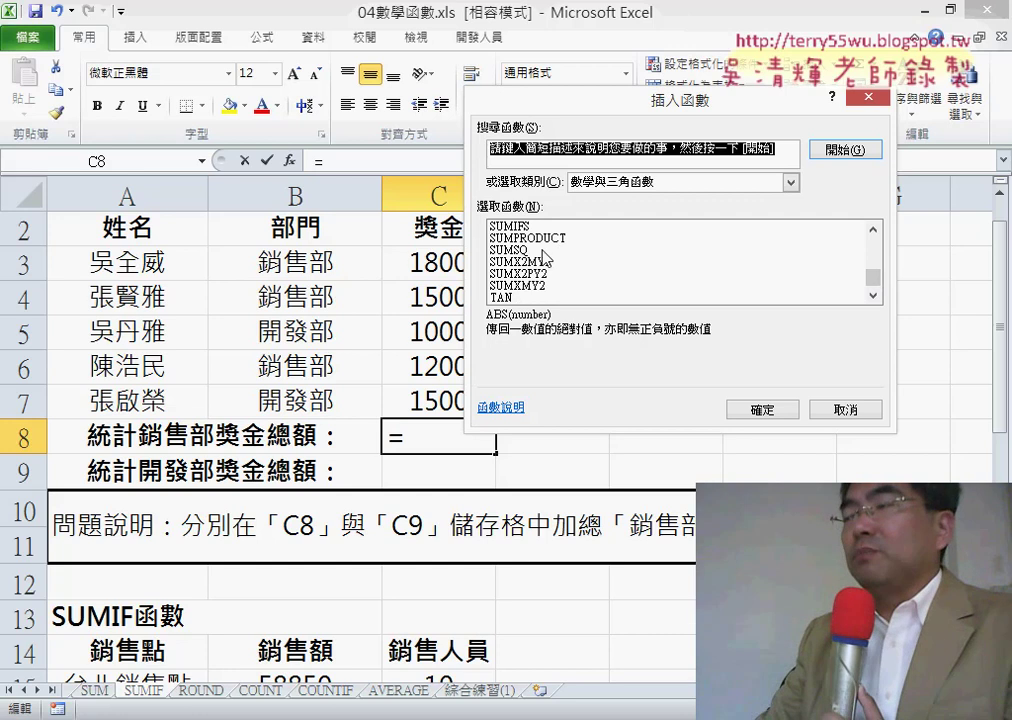
left_click(873, 229)
left_click(700, 226)
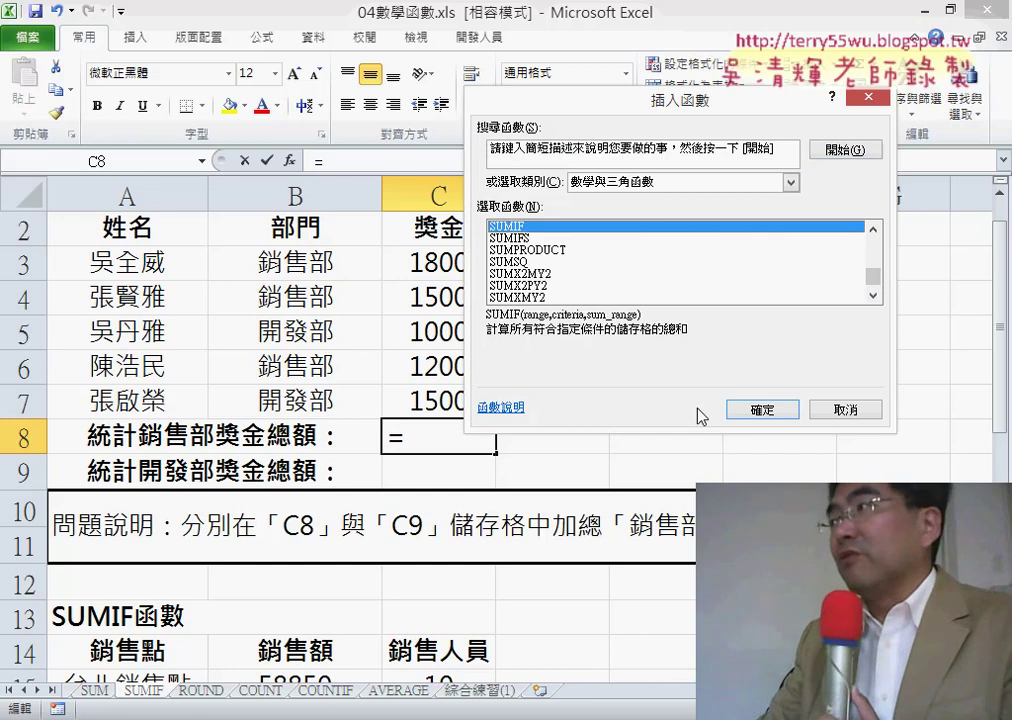
left_click(761, 409)
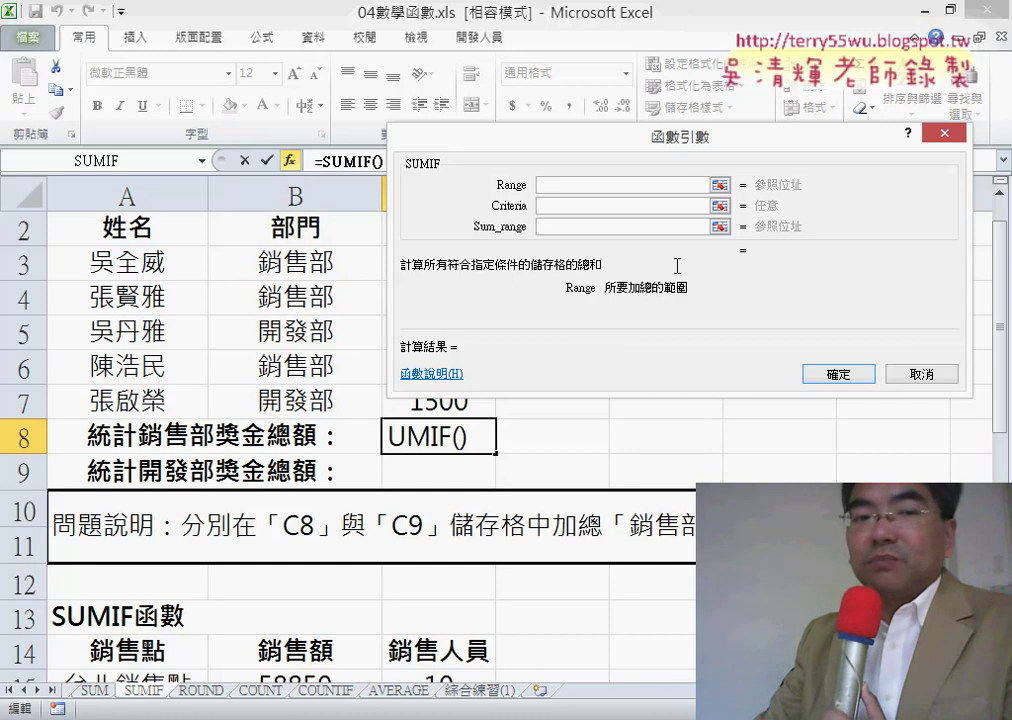
Give C8's SUMIF Range B3:B7, Criteria B3 and Sum_range C3:C7, giving 4500
left_click_drag(638, 148, 704, 190)
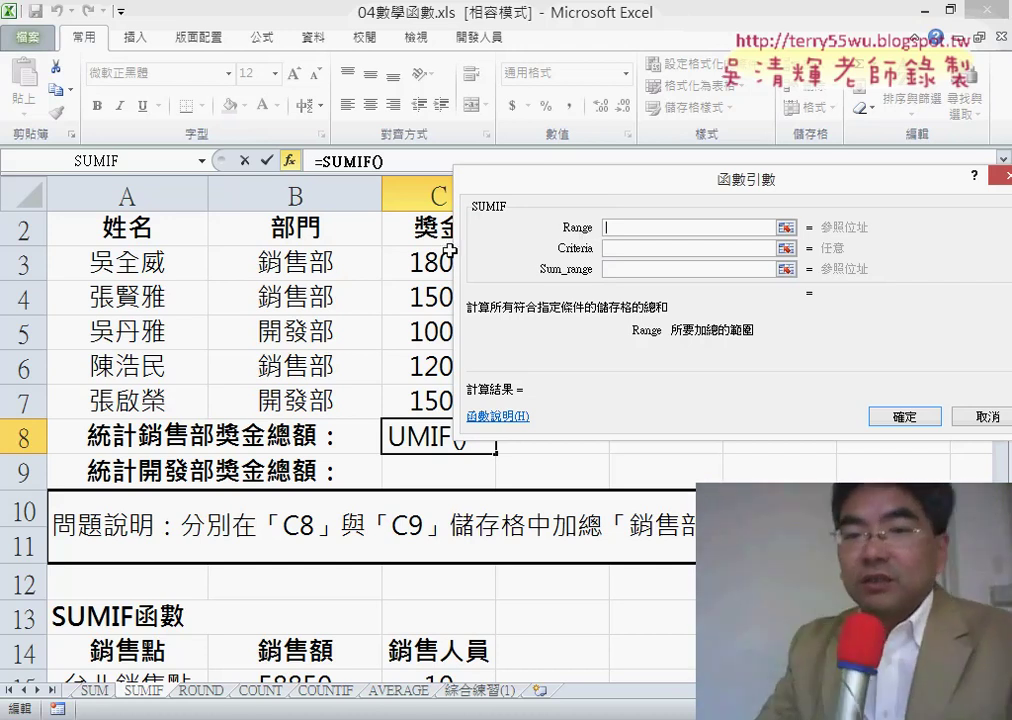
left_click_drag(295, 262, 295, 400)
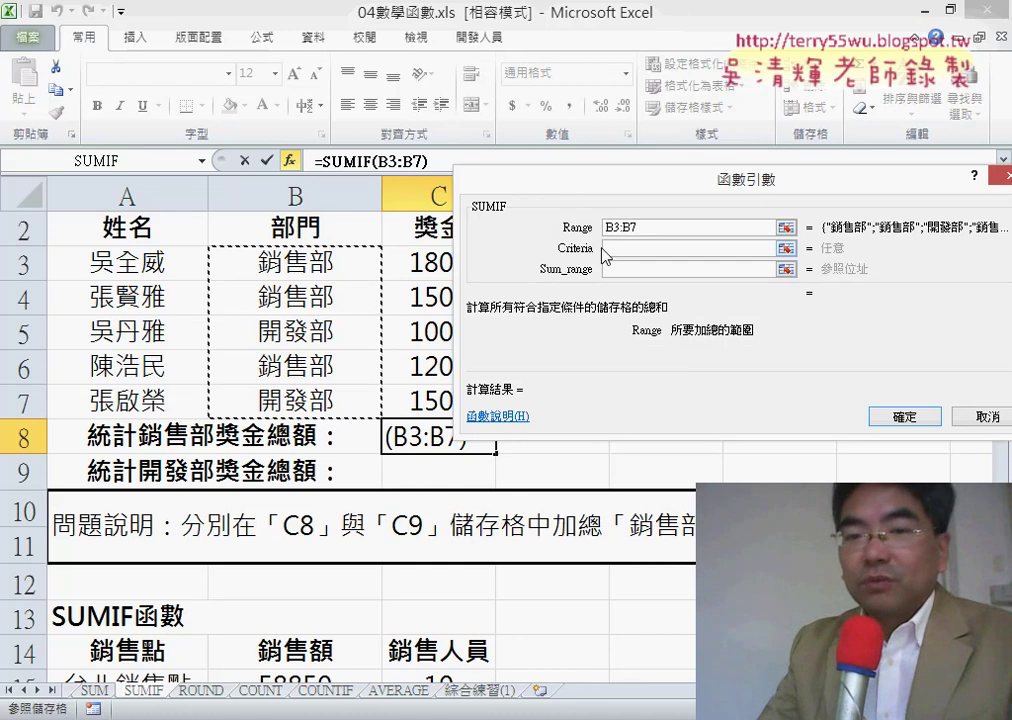
left_click(675, 246)
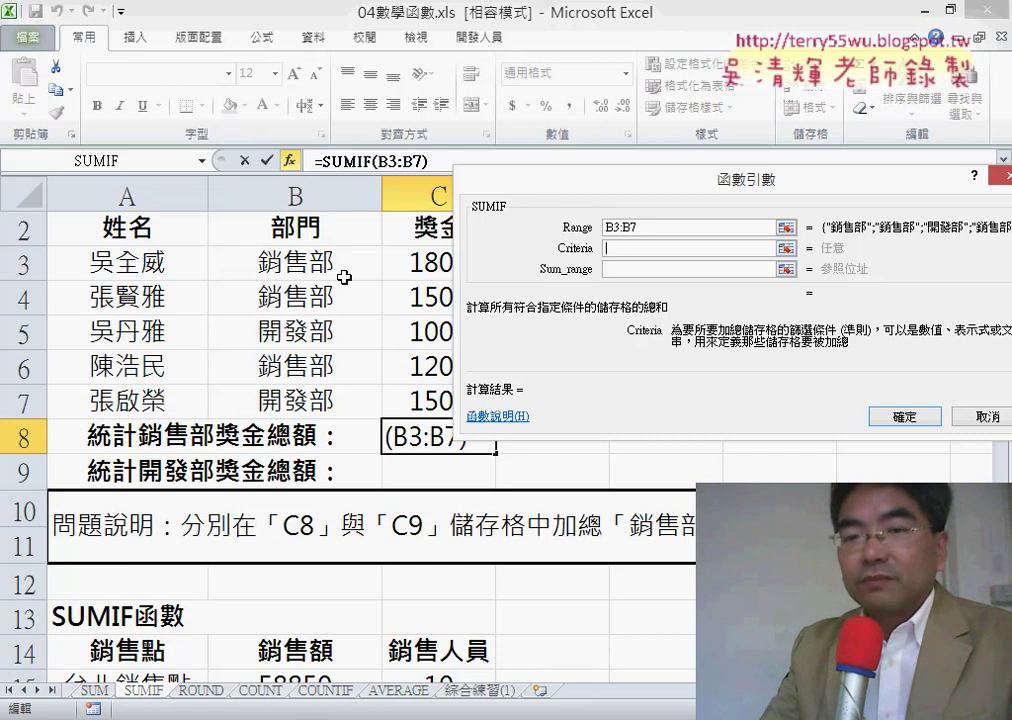
left_click(313, 268)
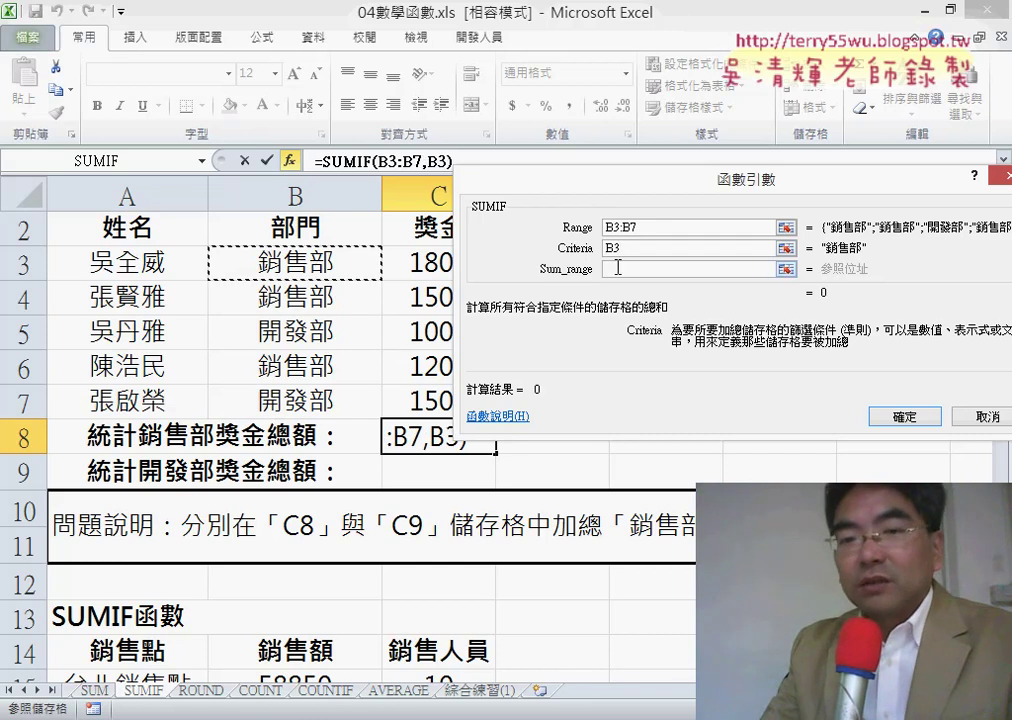
left_click(650, 267)
left_click_drag(630, 190, 690, 184)
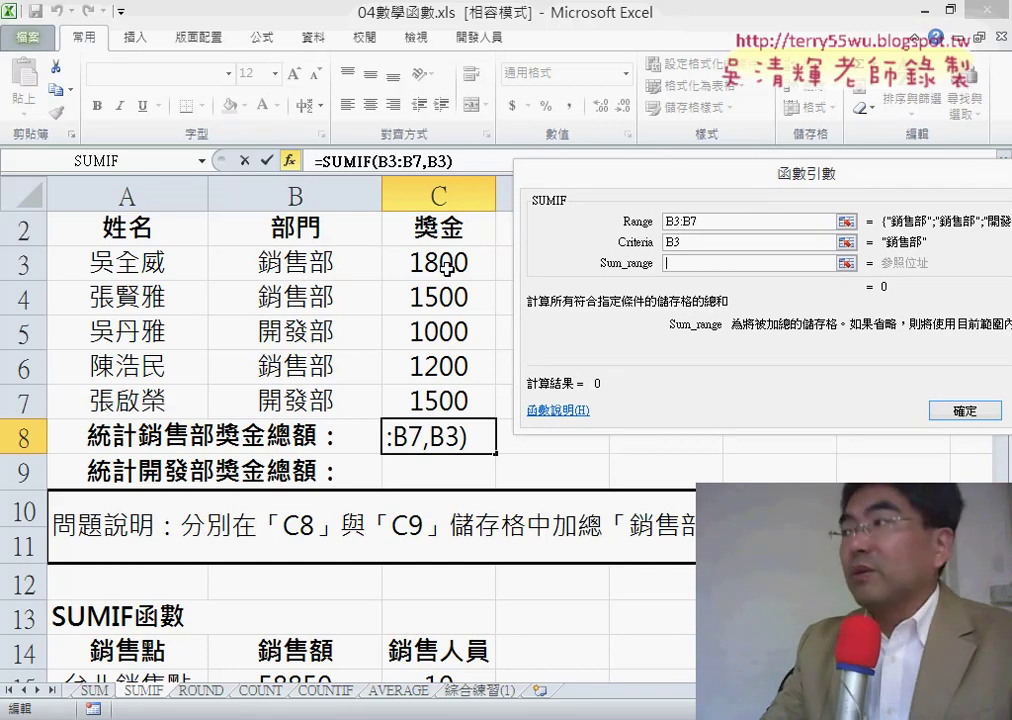
mouse_move(430, 264)
left_mouse_down()
mouse_move(450, 354)
mouse_move(446, 398)
left_mouse_up()
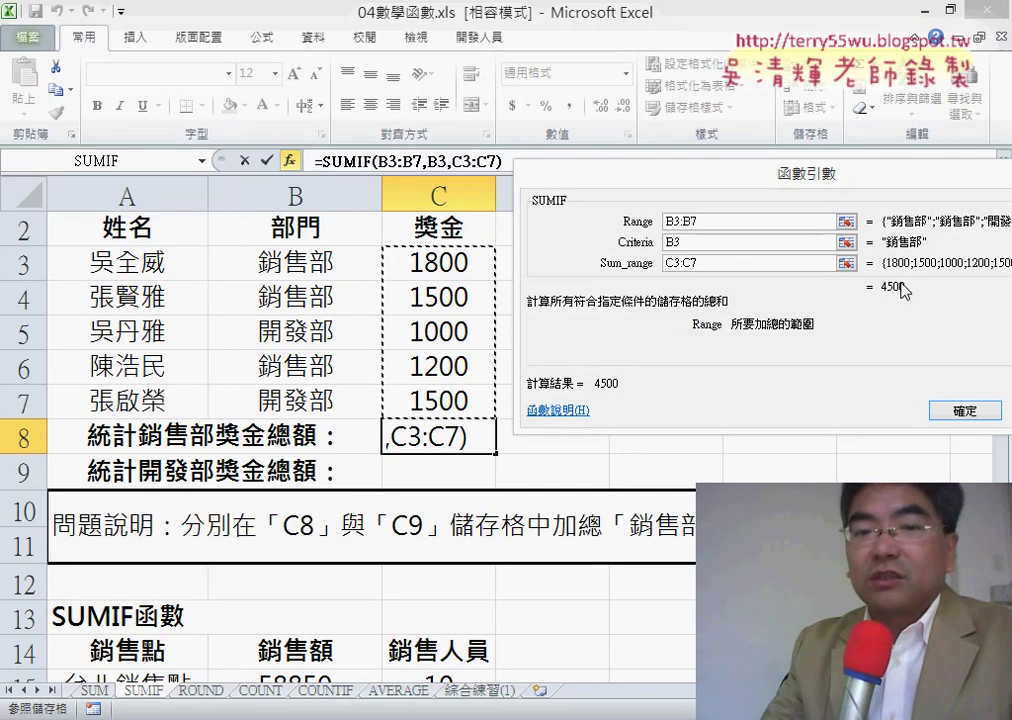
left_click_drag(826, 177, 591, 198)
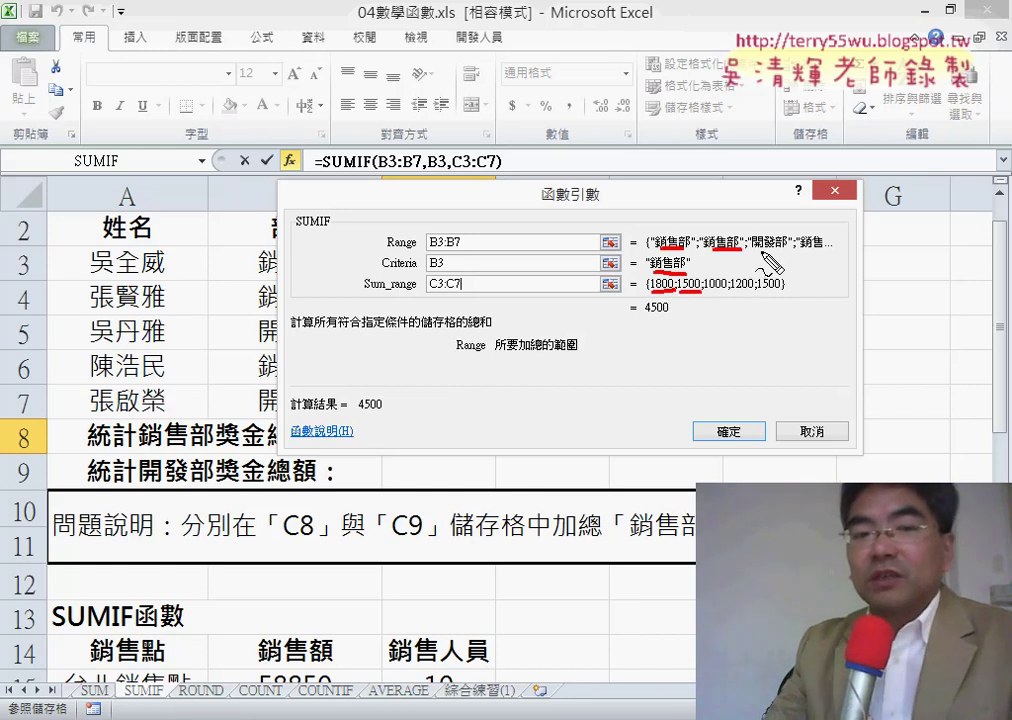
left_click_drag(678, 293, 718, 298)
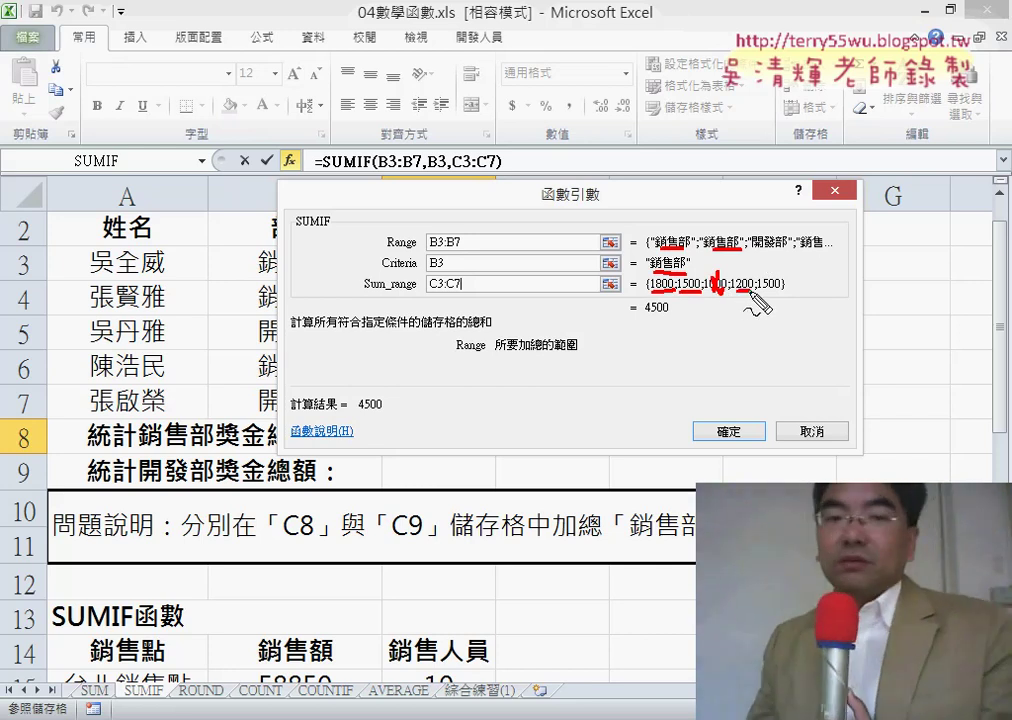
left_click_drag(735, 292, 753, 292)
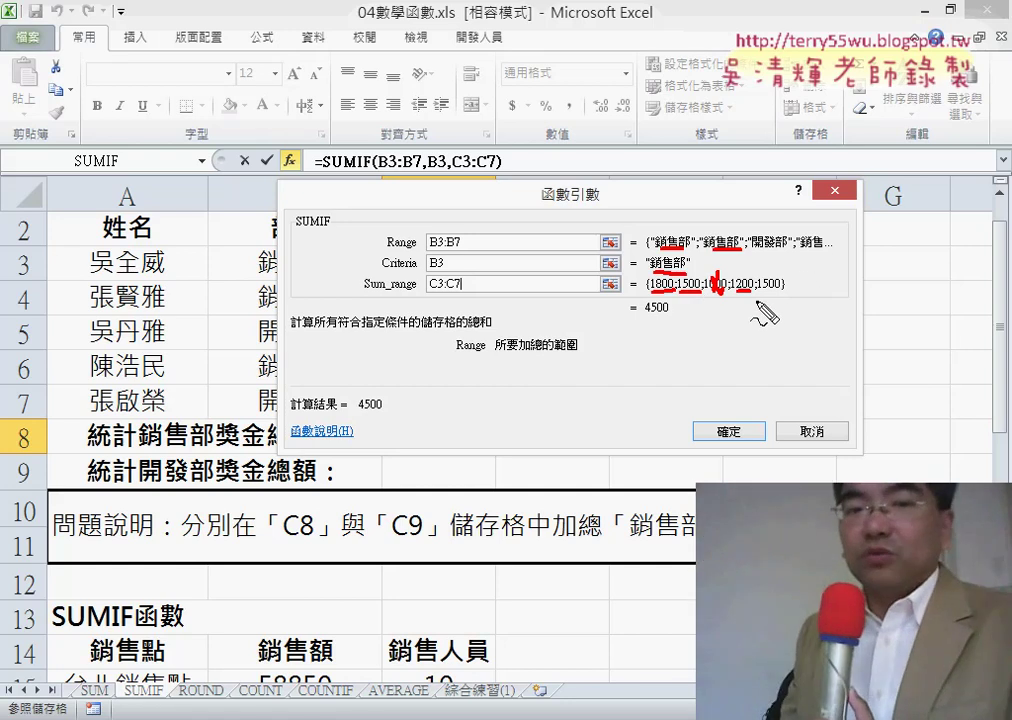
key("Escape")
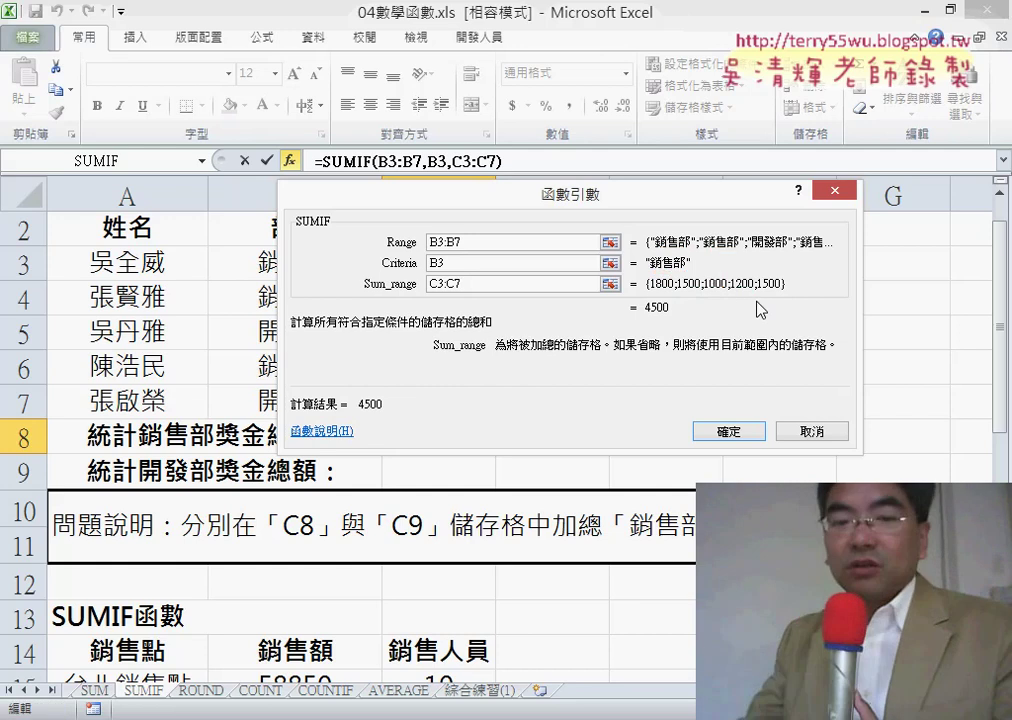
left_click(757, 425)
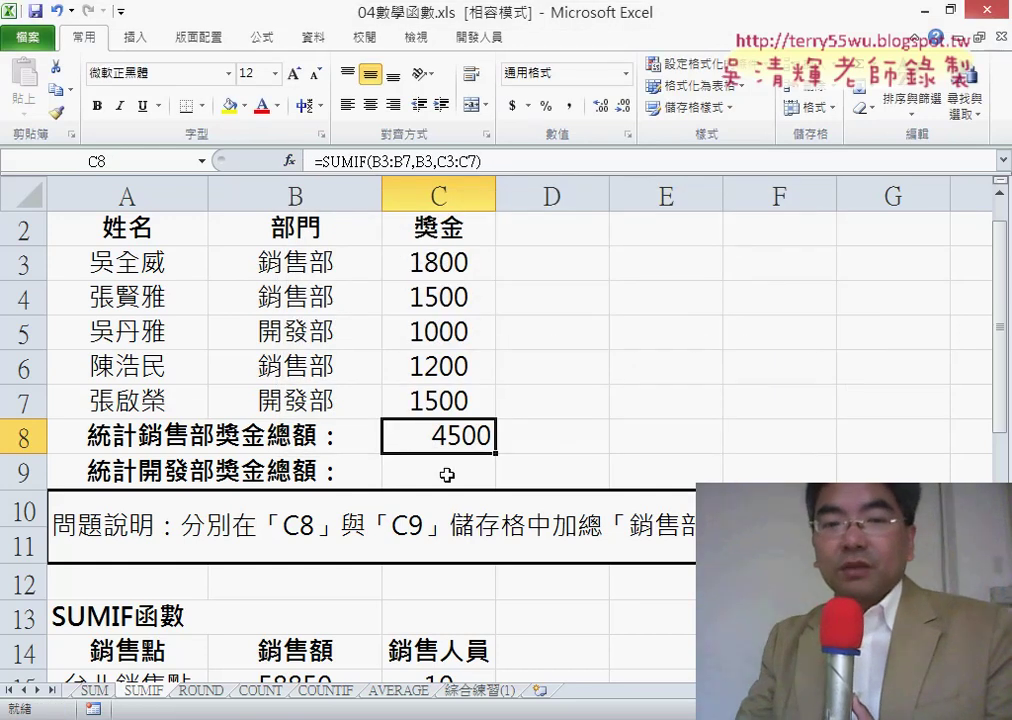
Copy C8's =SUMIF(B3:B7,B3,C3:C7) formula text from the formula bar
left_click(447, 475)
left_click(455, 430)
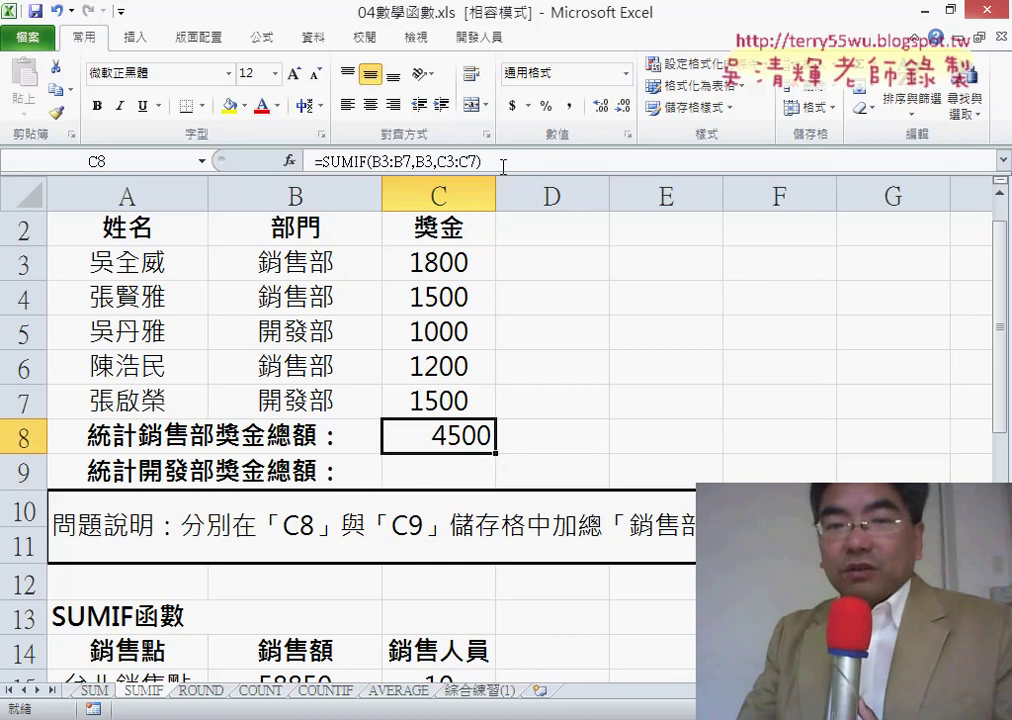
left_click_drag(503, 165, 314, 161)
right_click(402, 160)
left_click(443, 196)
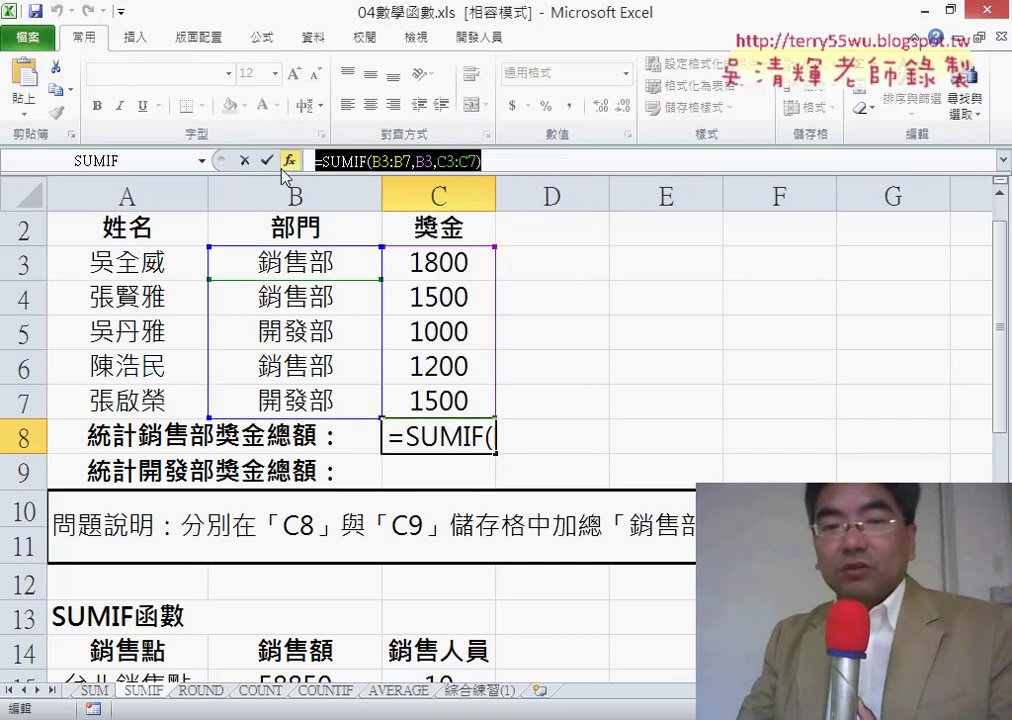
left_click(266, 160)
Paste the formula into C9 with criterion B5 instead of B3, giving 2500
left_click(450, 462)
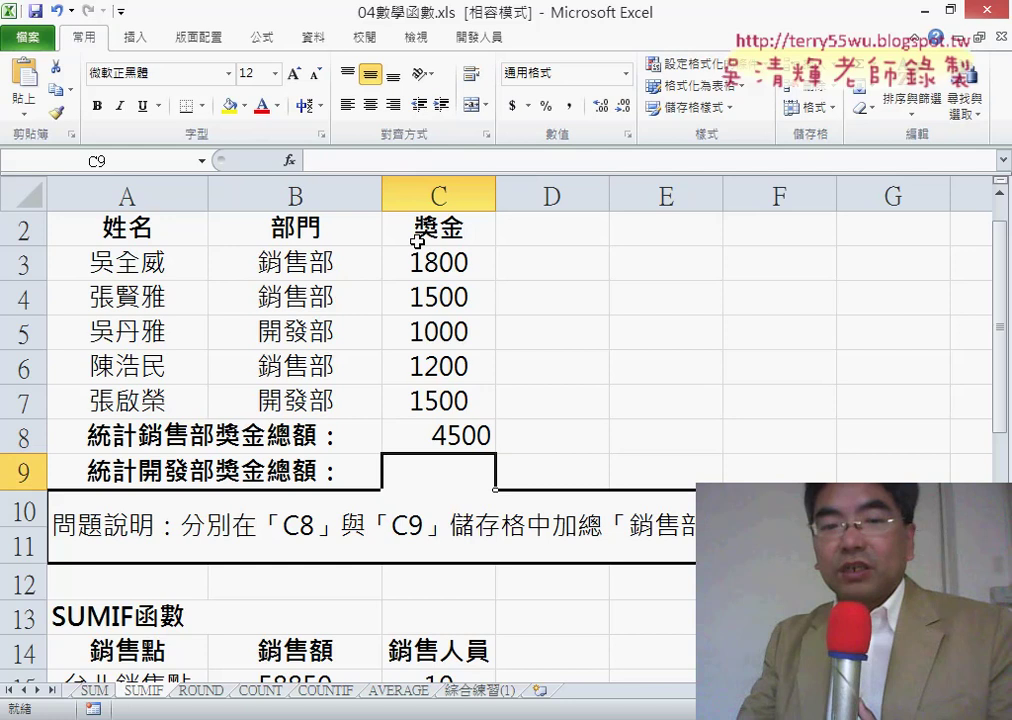
right_click(374, 165)
left_click(395, 244)
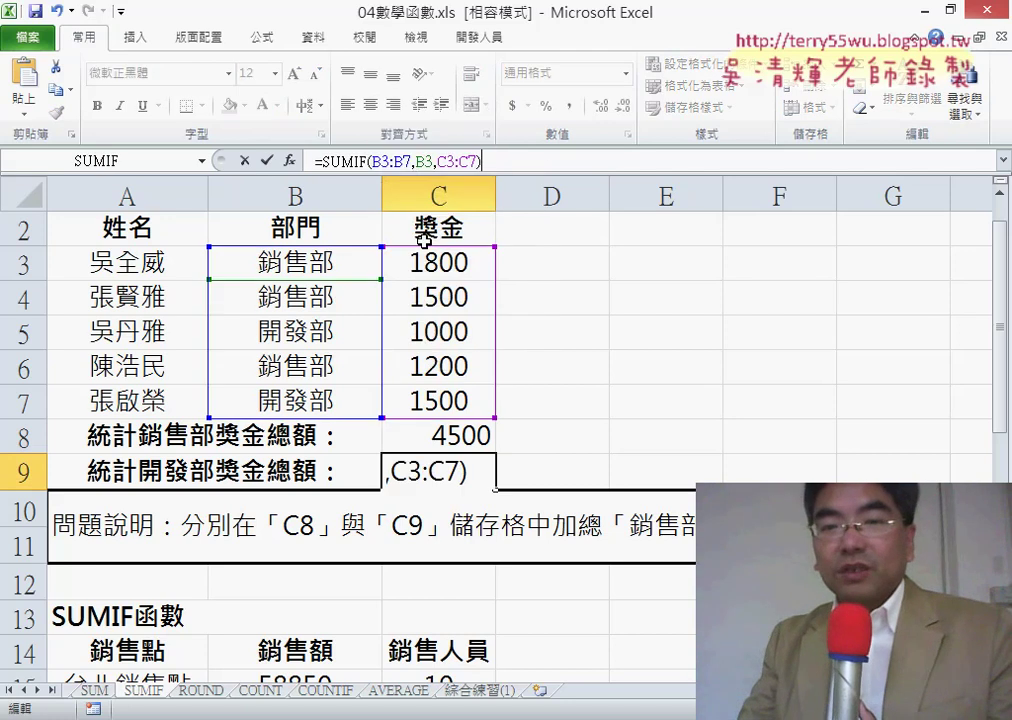
double_click(421, 161)
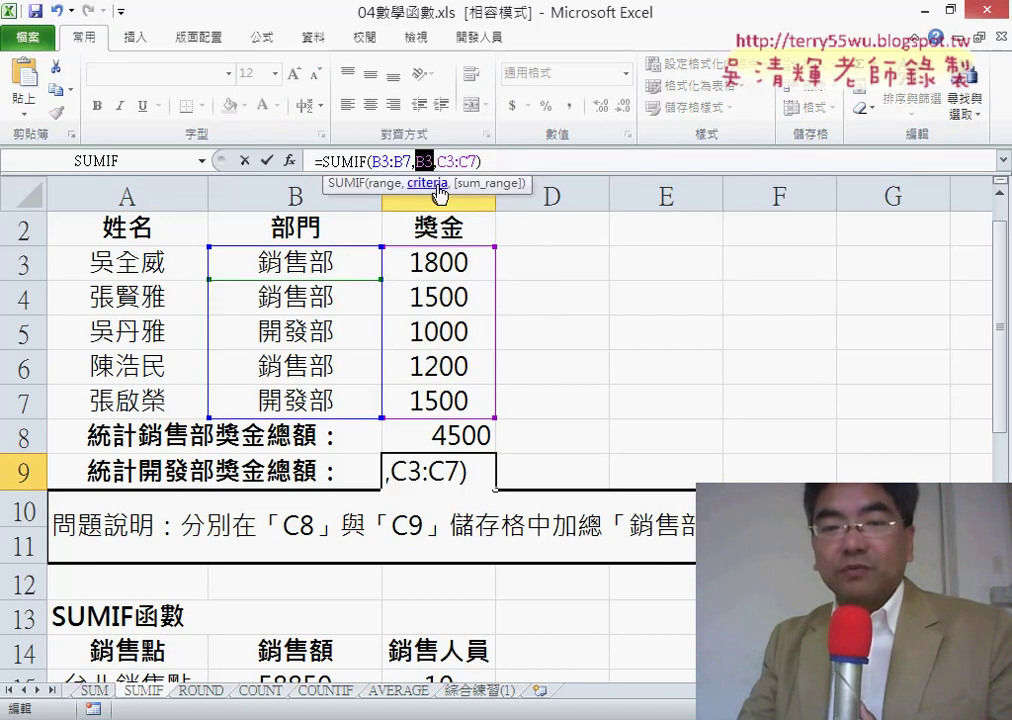
left_click(339, 333)
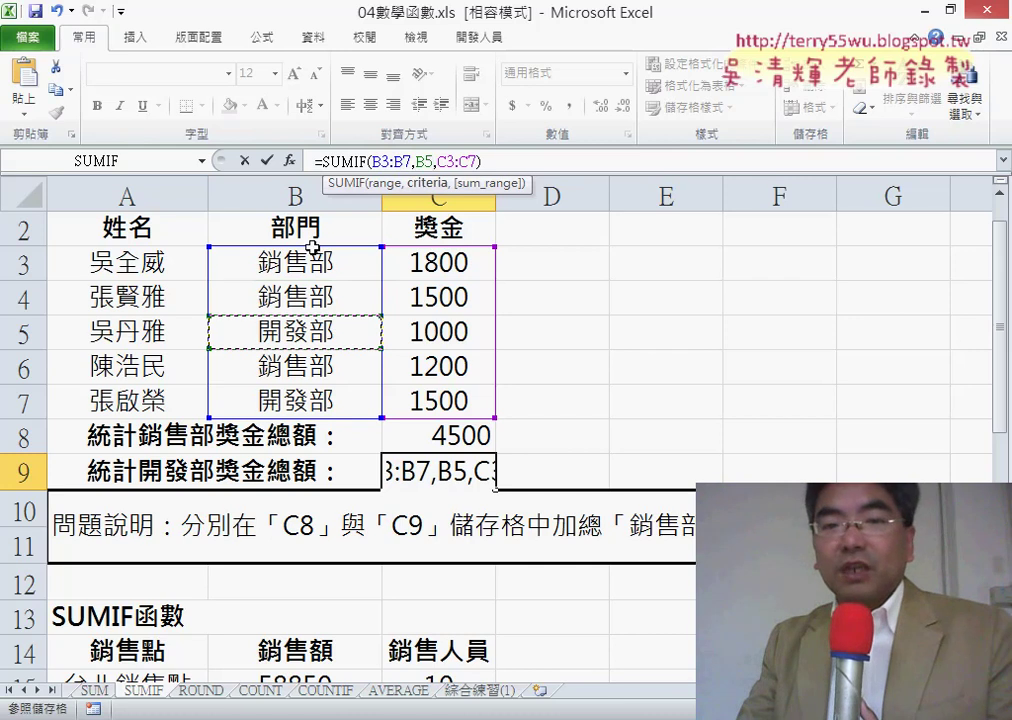
left_click(266, 160)
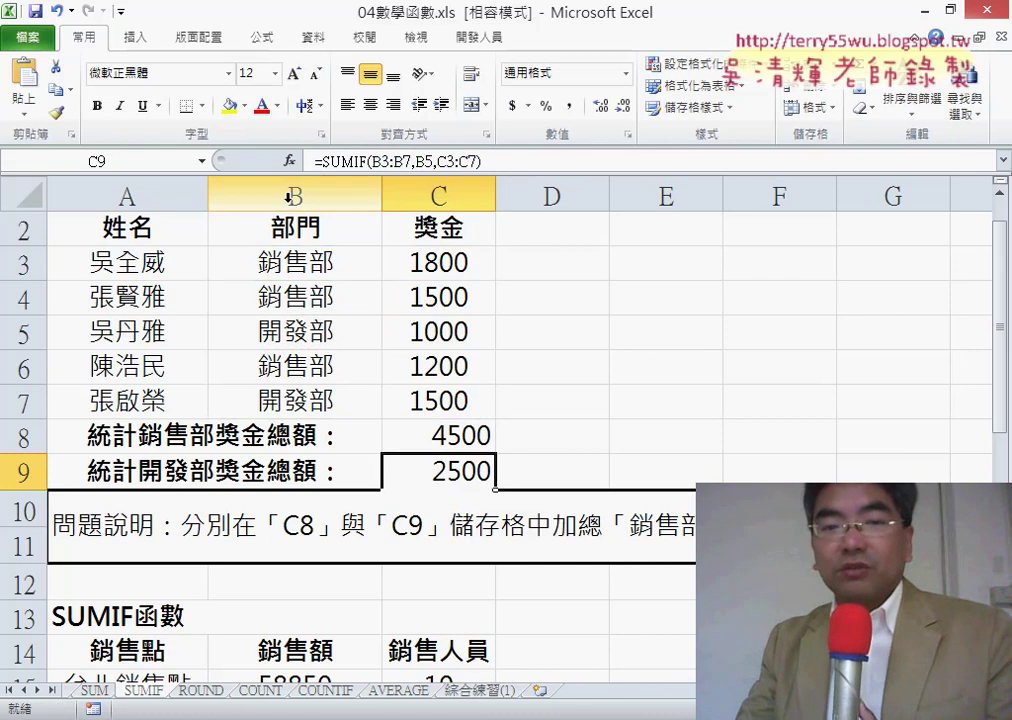
left_click(463, 433)
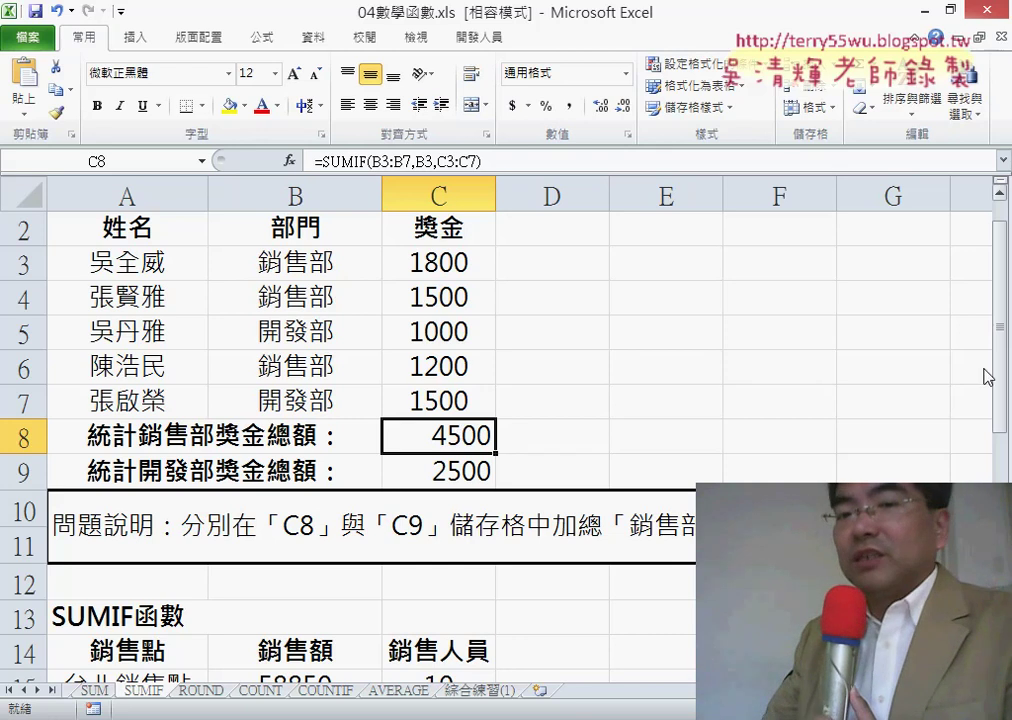
left_click_drag(999, 335, 999, 420)
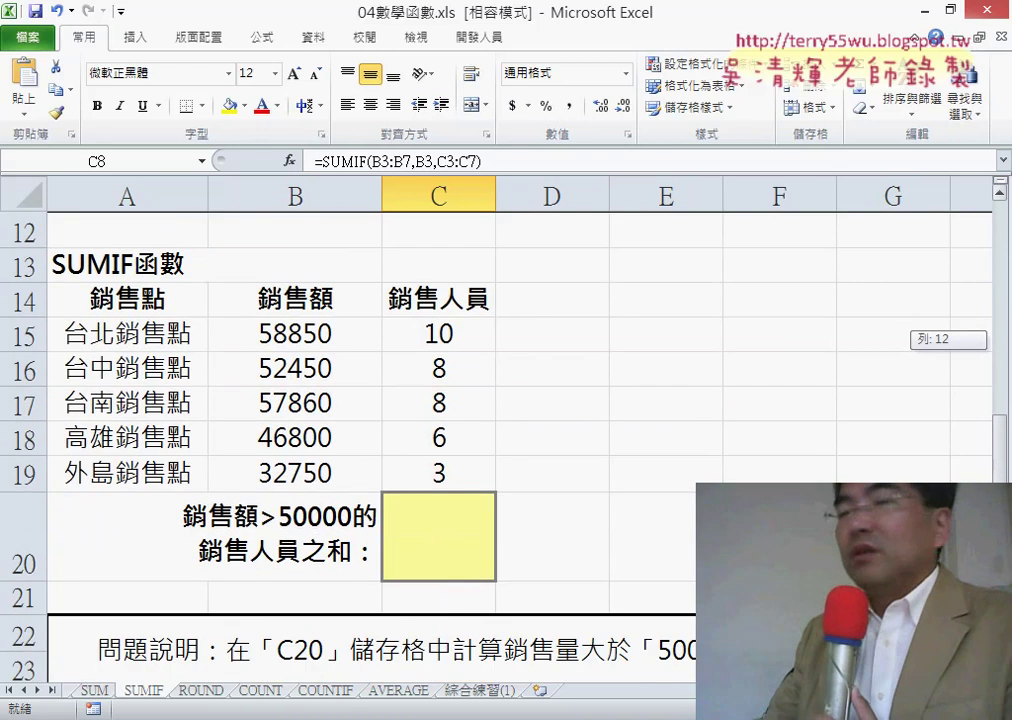
Highlight the sales amounts and salespeople counts, then pick SUMIF from recently used functions for C20
left_click_drag(323, 333, 323, 477)
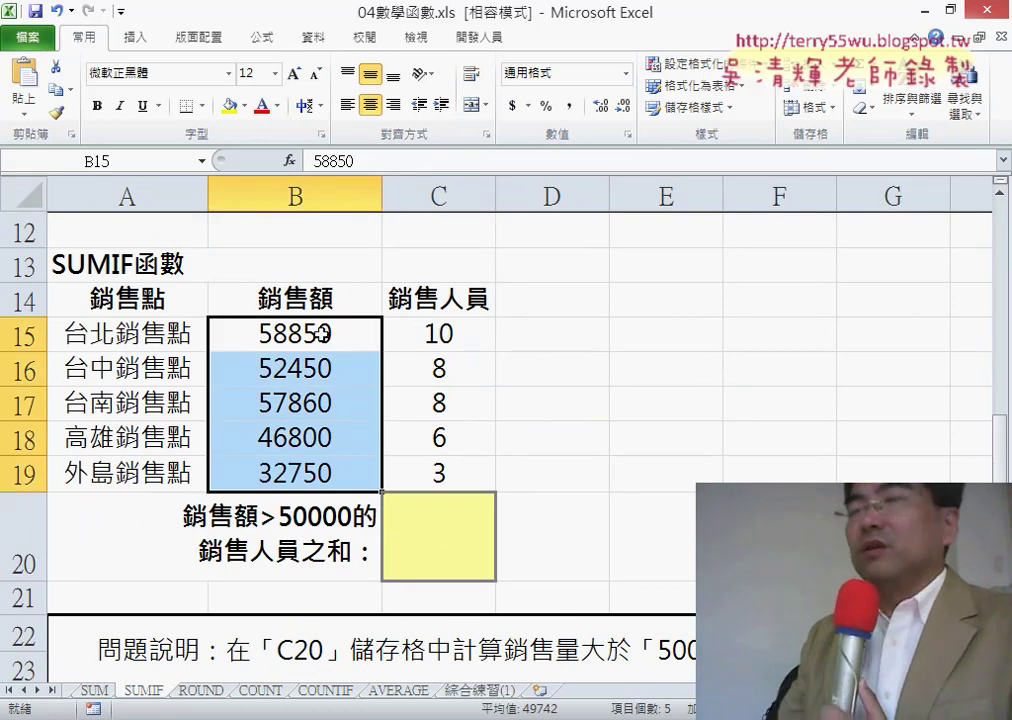
left_click_drag(305, 334, 305, 400)
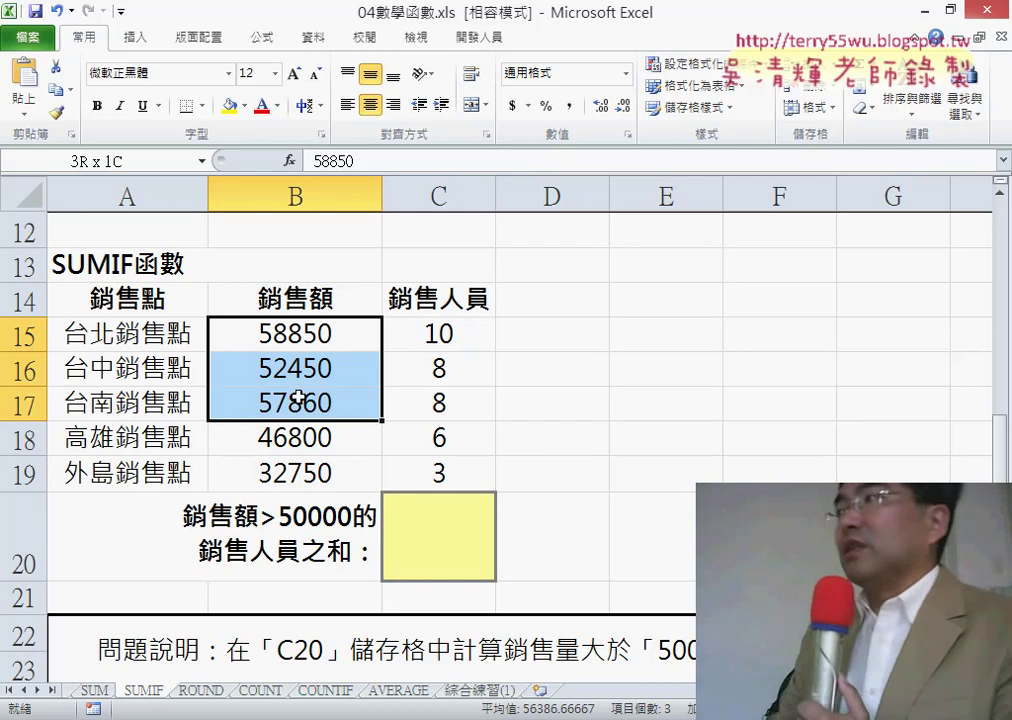
left_click_drag(405, 340, 445, 400)
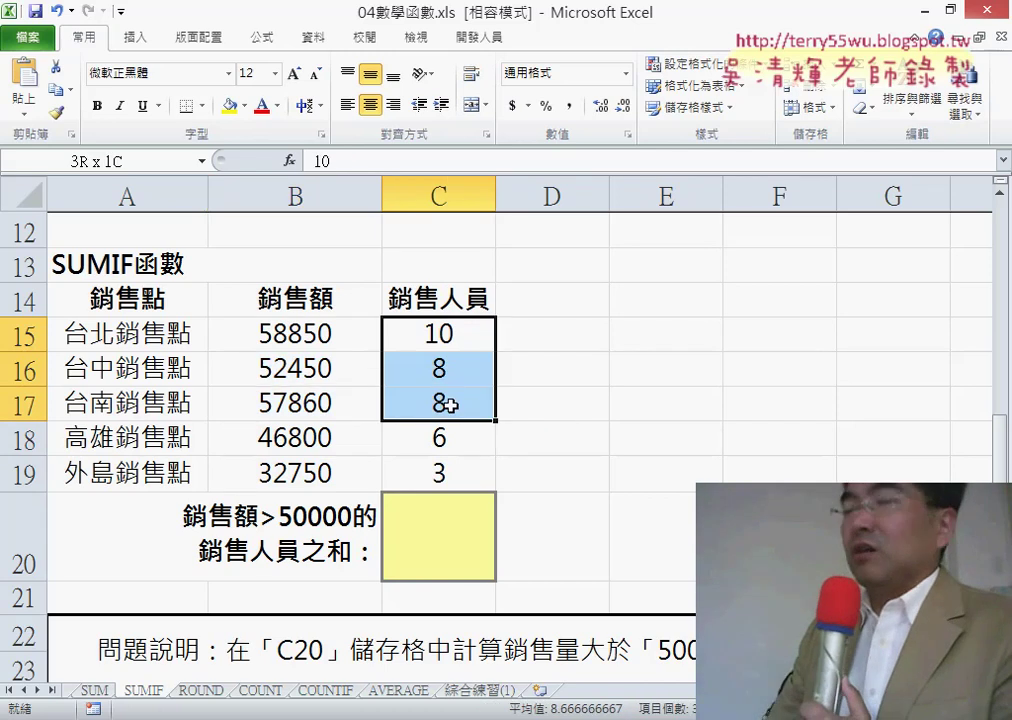
left_click(440, 529)
left_click(289, 160)
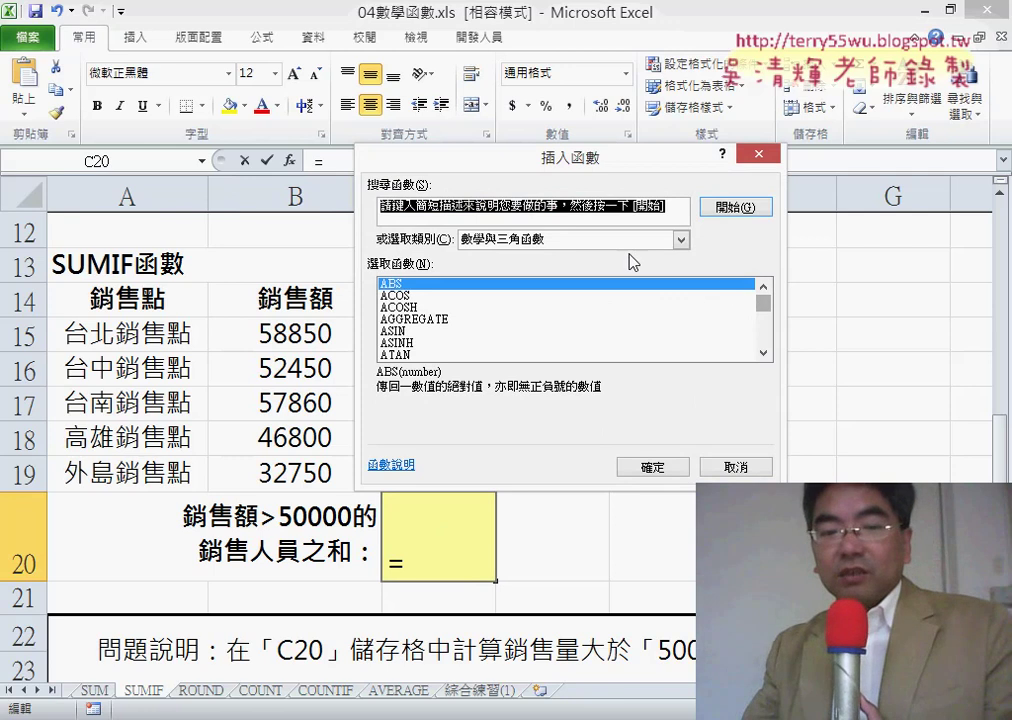
left_click(620, 240)
left_click(611, 257)
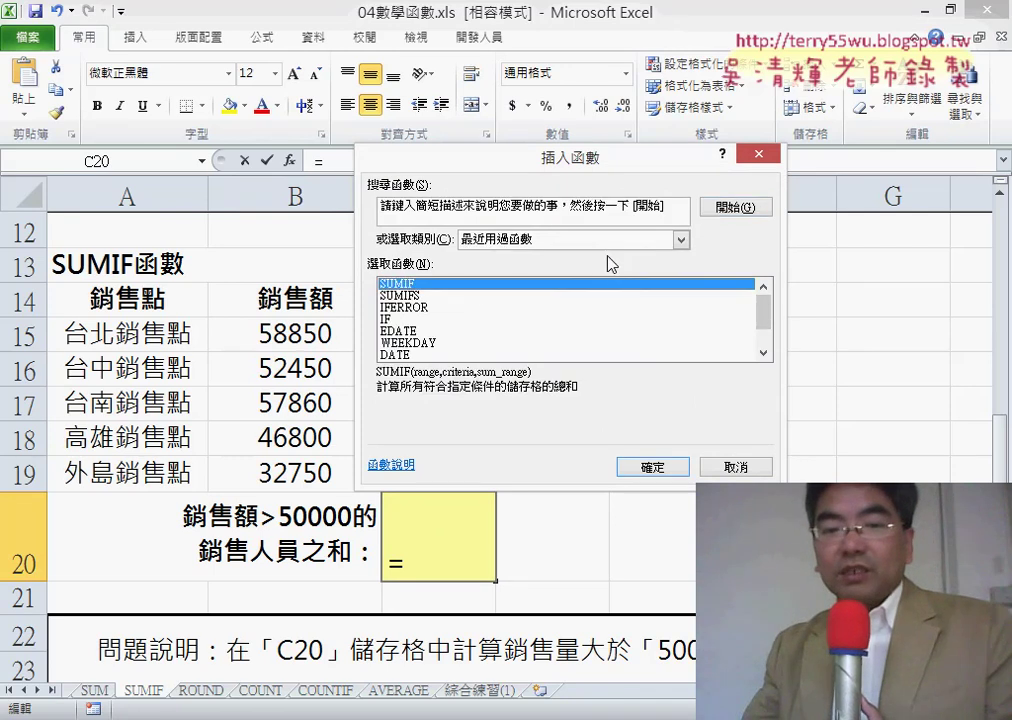
left_click(662, 472)
Give C20's SUMIF Range B15:B19, Criteria ">50000" and Sum_range C15:C19, giving 26
left_click_drag(578, 208, 723, 208)
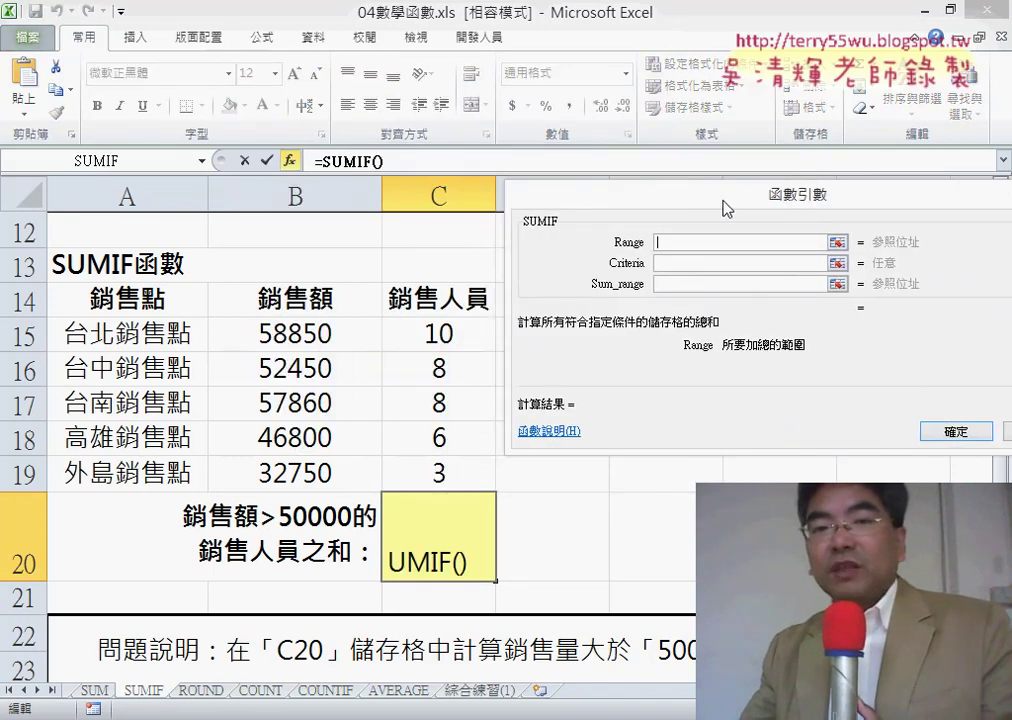
left_click_drag(332, 323, 310, 470)
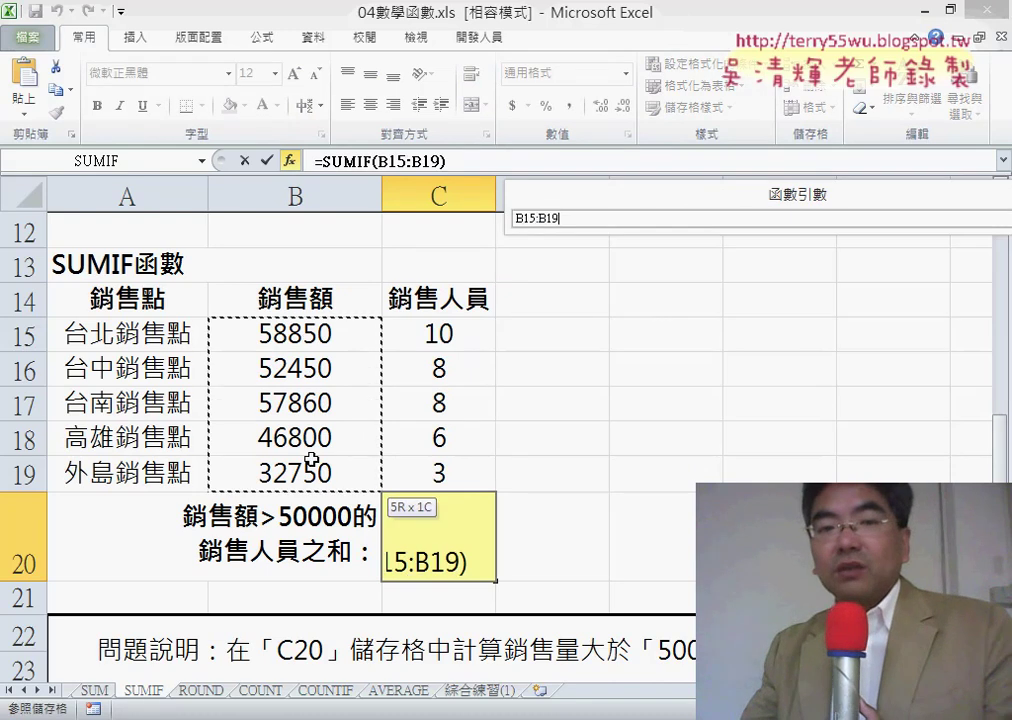
left_click(675, 266)
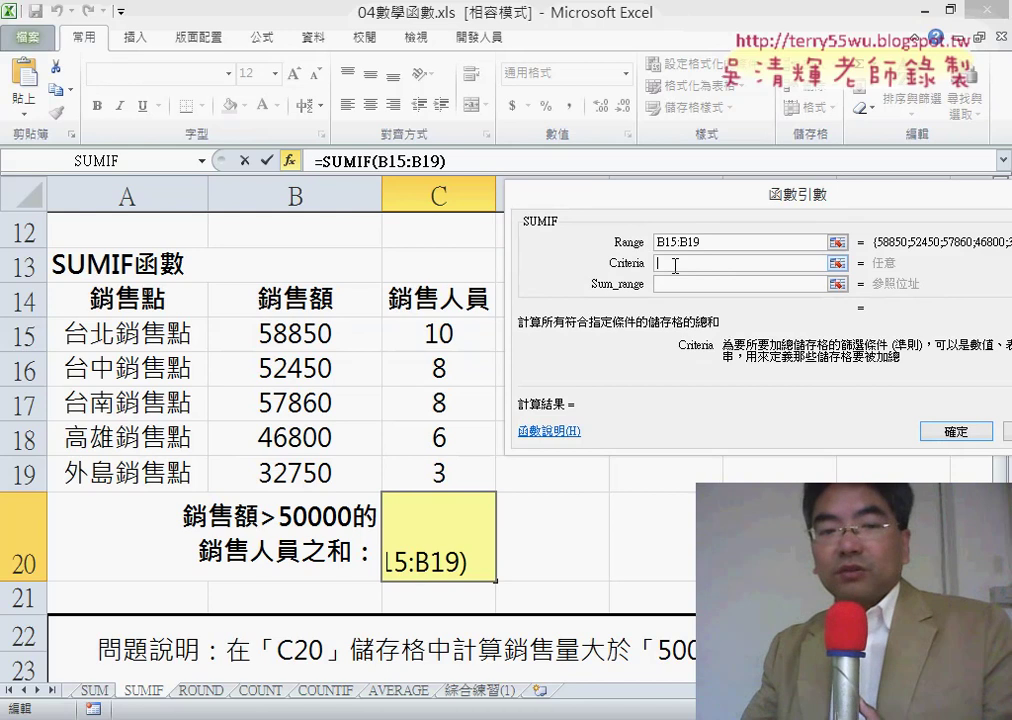
type(">")
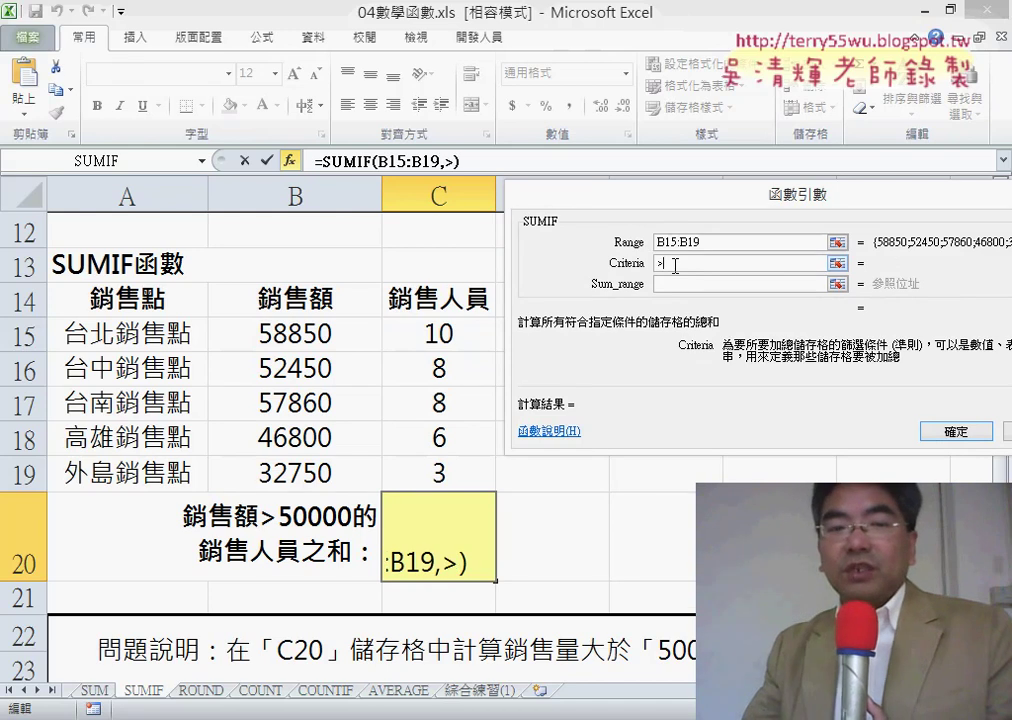
type("500")
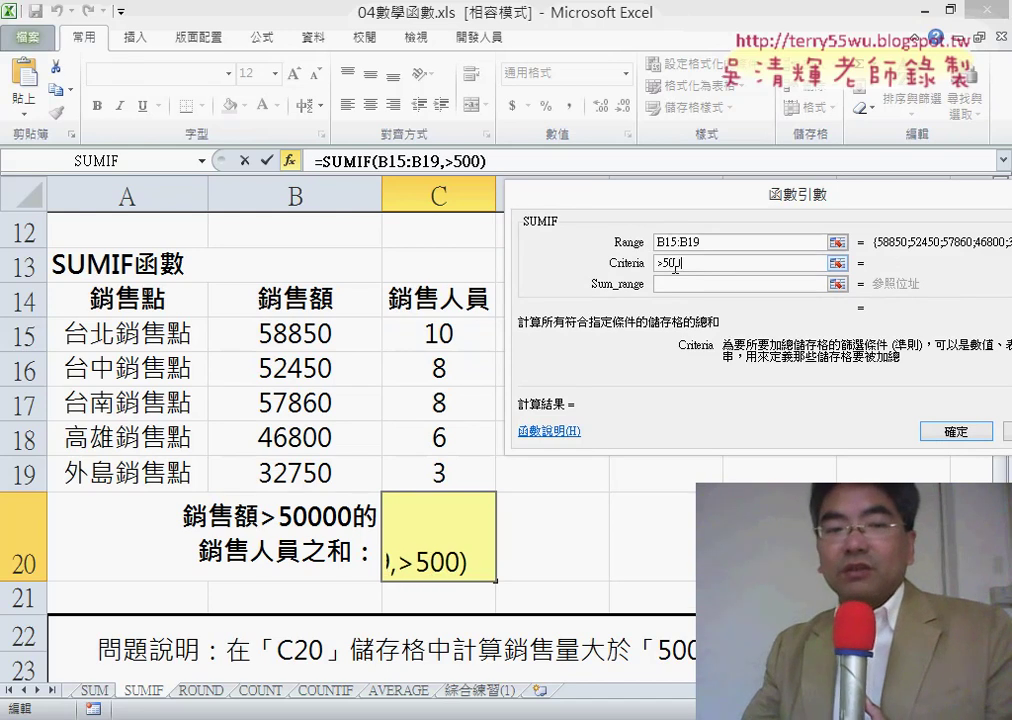
type("00")
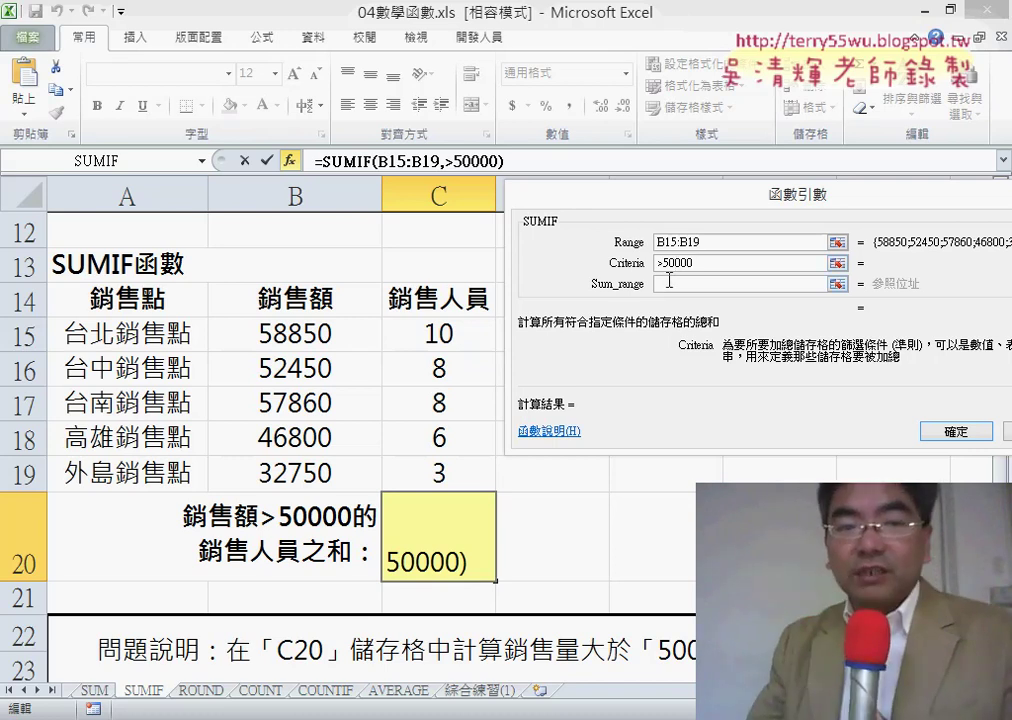
key("Tab")
left_click_drag(664, 262, 699, 264)
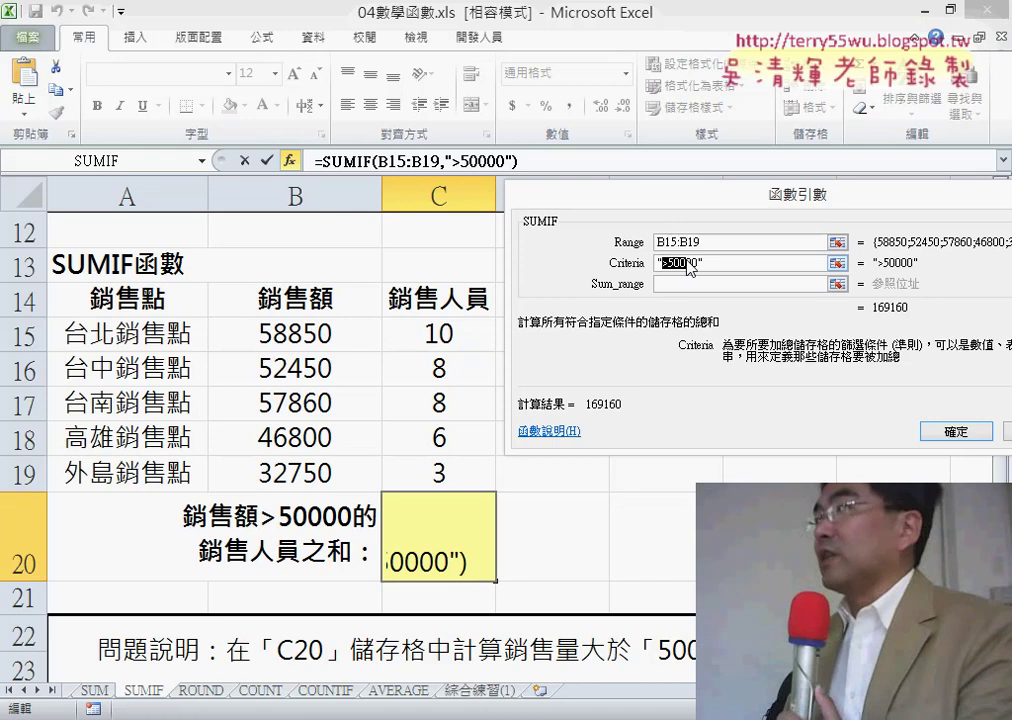
left_click(702, 264)
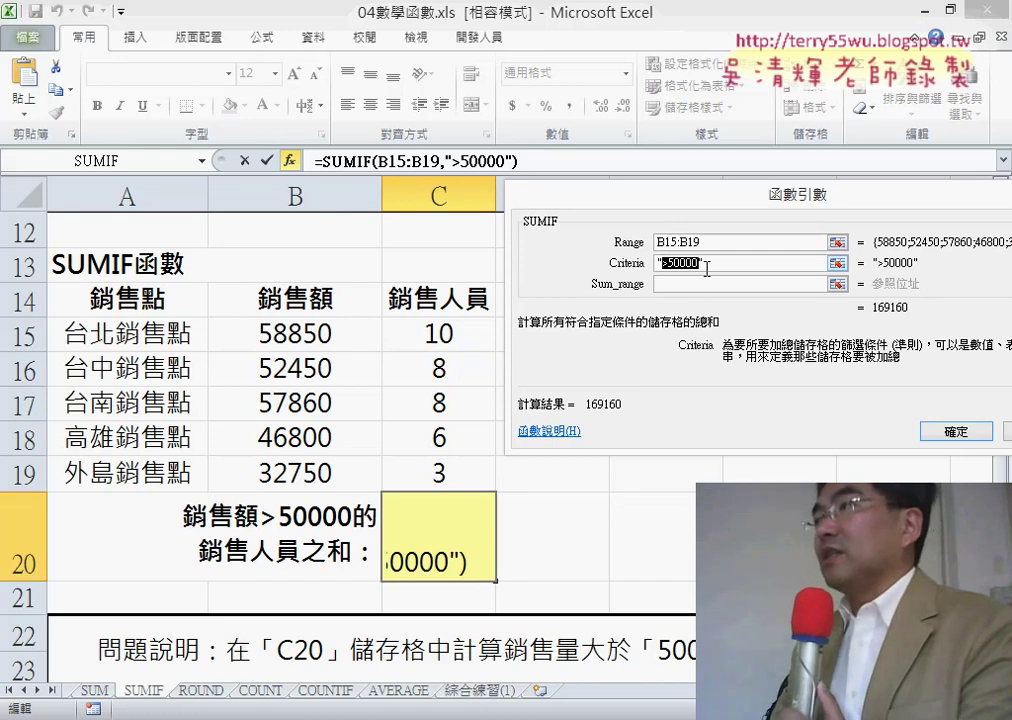
left_click(698, 284)
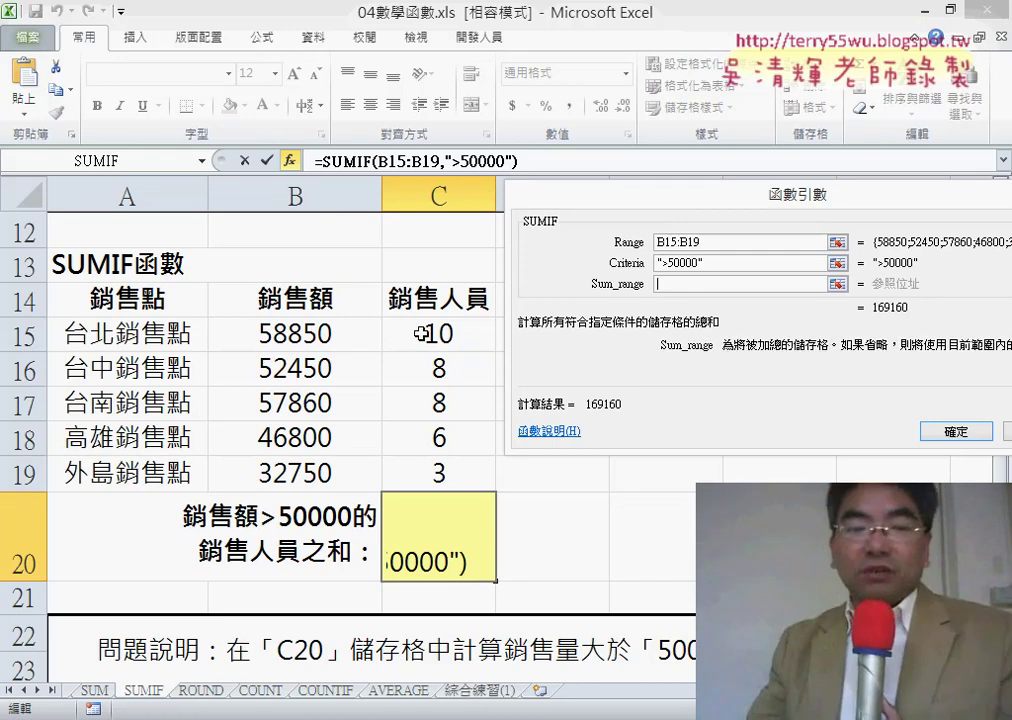
left_click_drag(425, 333, 450, 474)
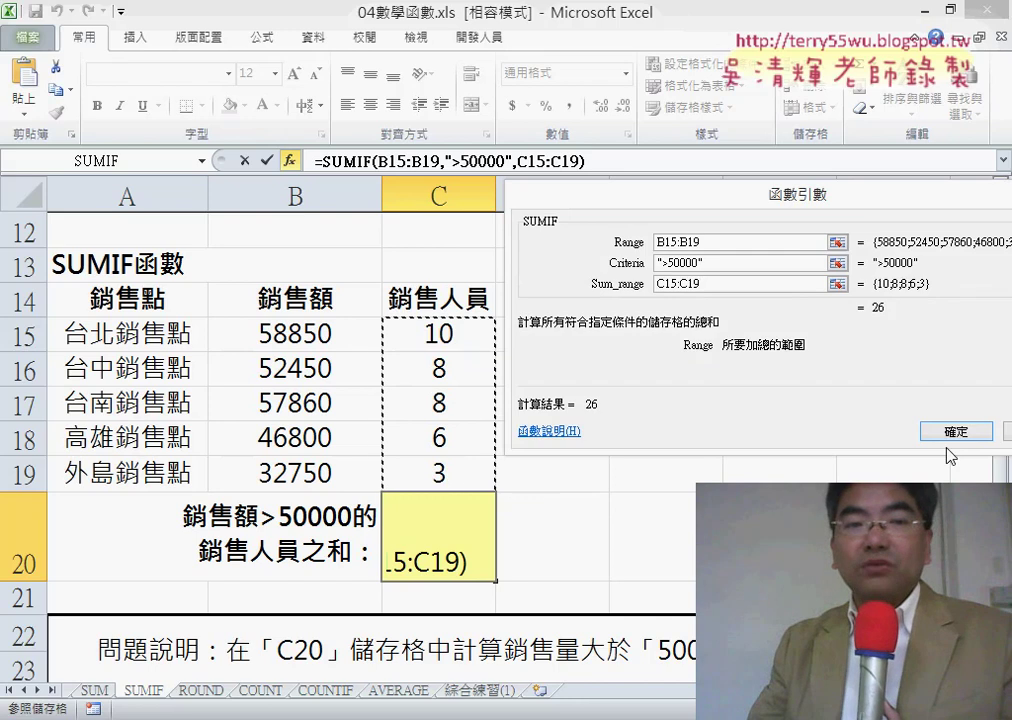
left_click(955, 431)
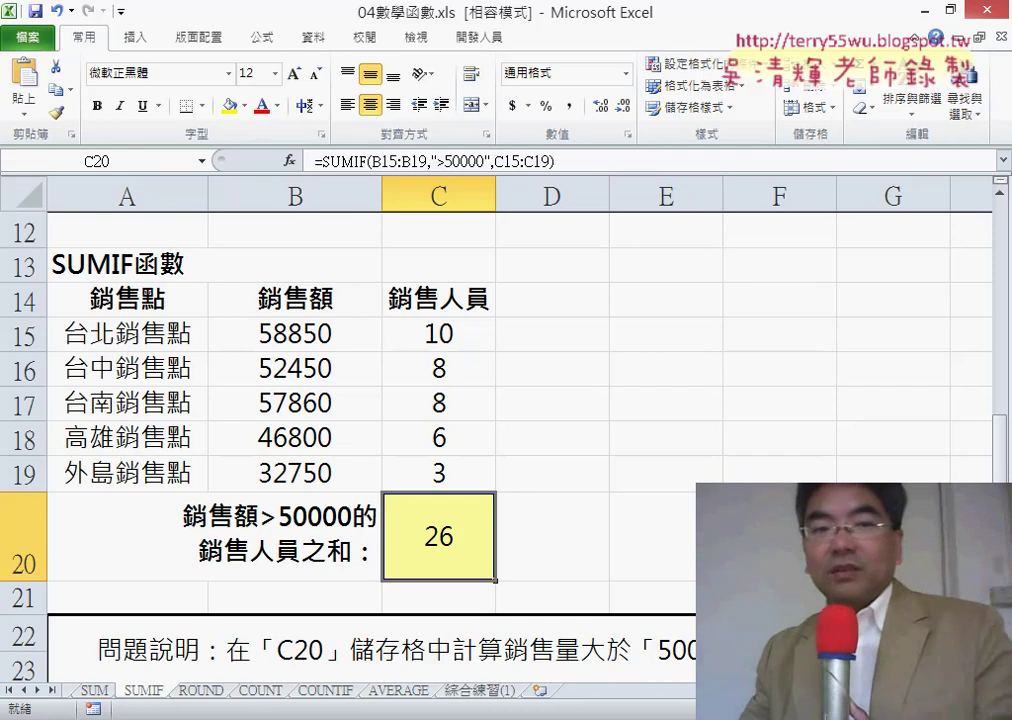
Open 04數學函數（綜合練習_教師研習時數統計表）.xls from the 04數學函數 folder window
mouse_move(330, 719)
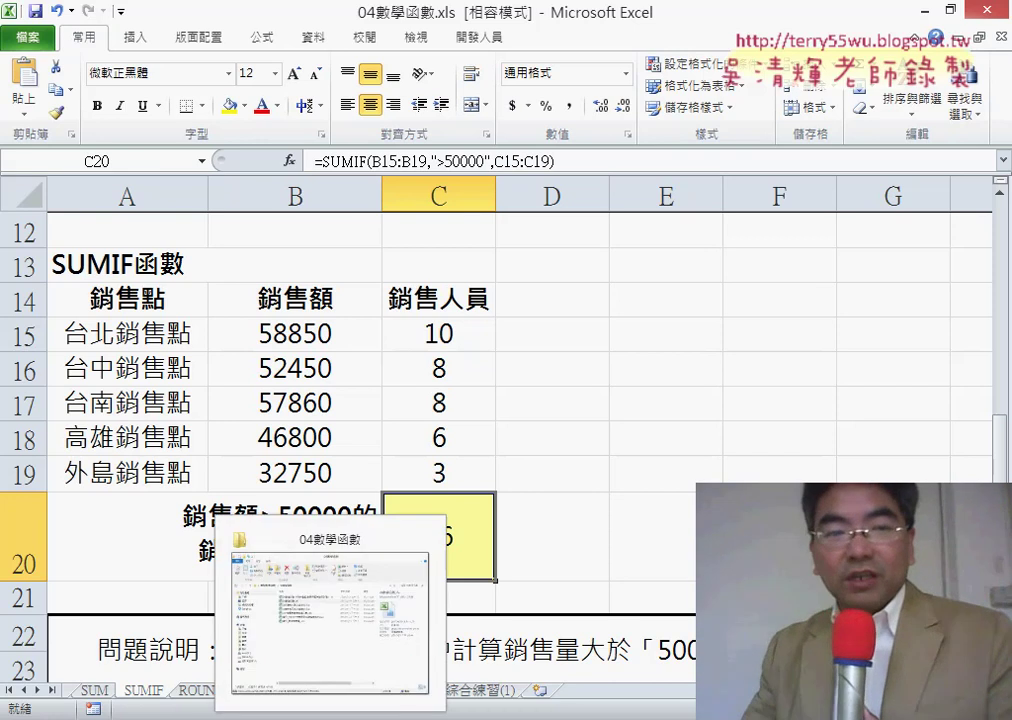
left_click(332, 650)
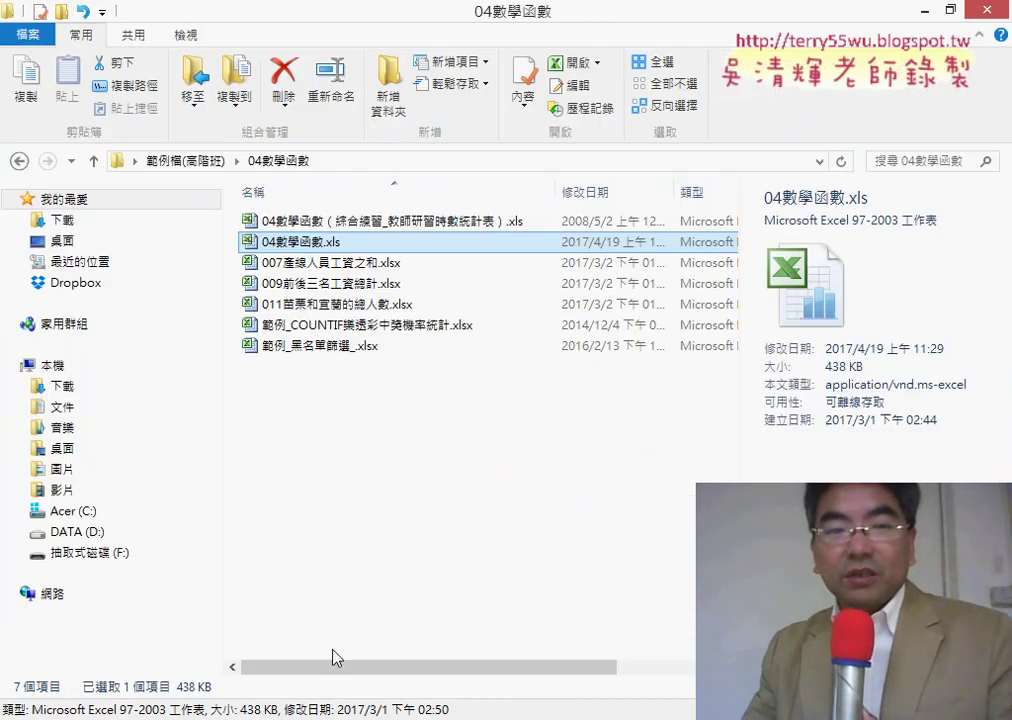
left_click(395, 222)
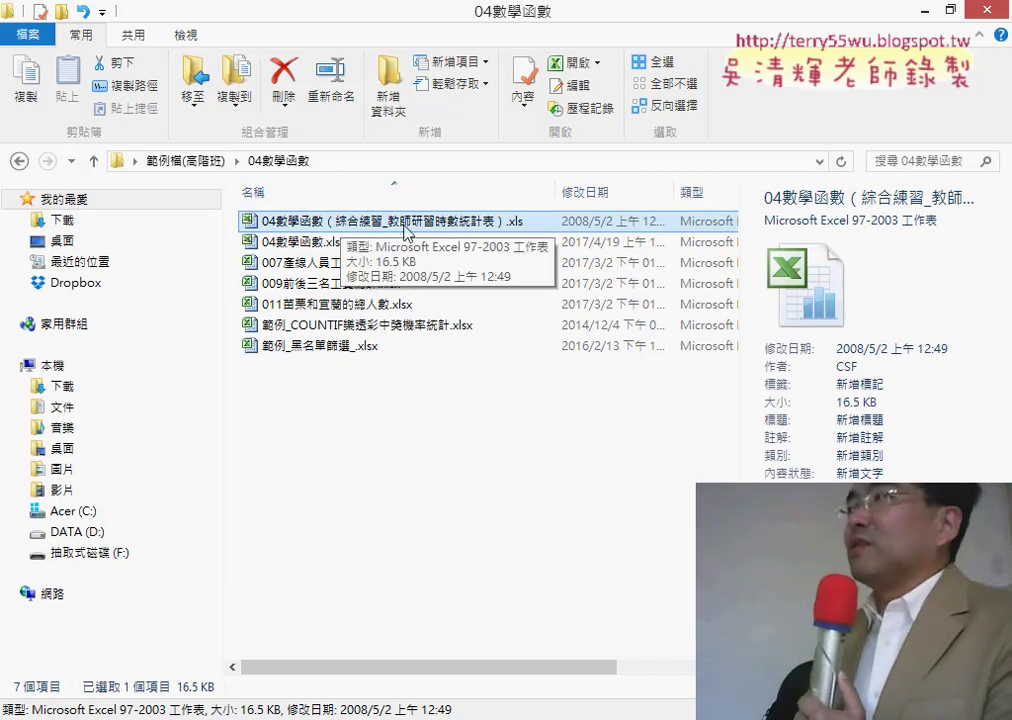
double_click(495, 230)
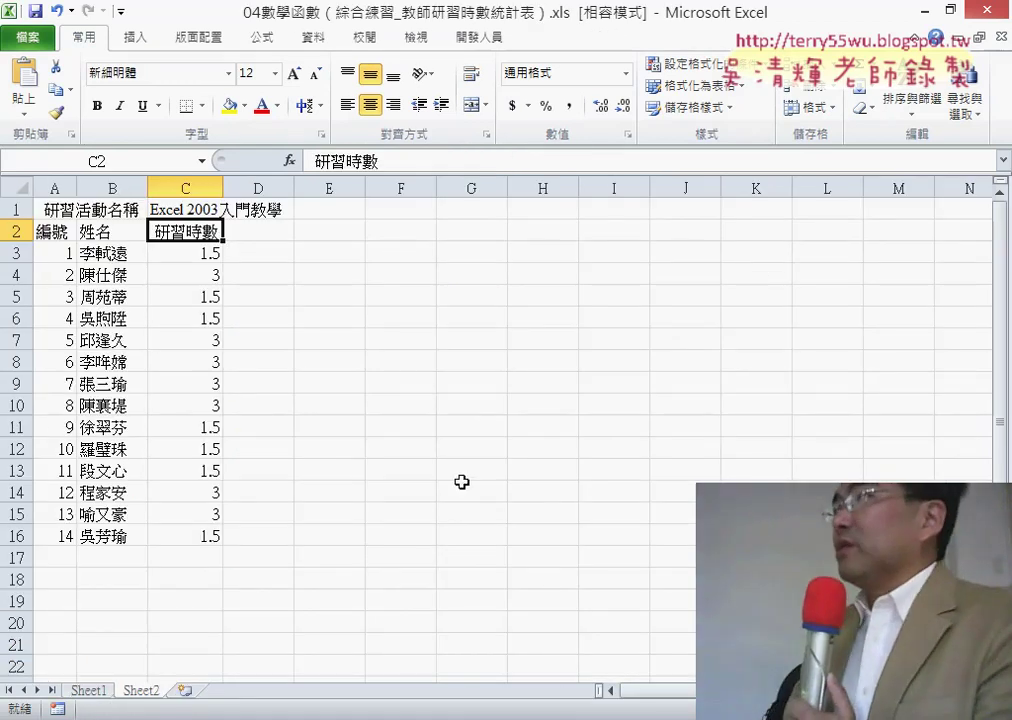
left_click(88, 690)
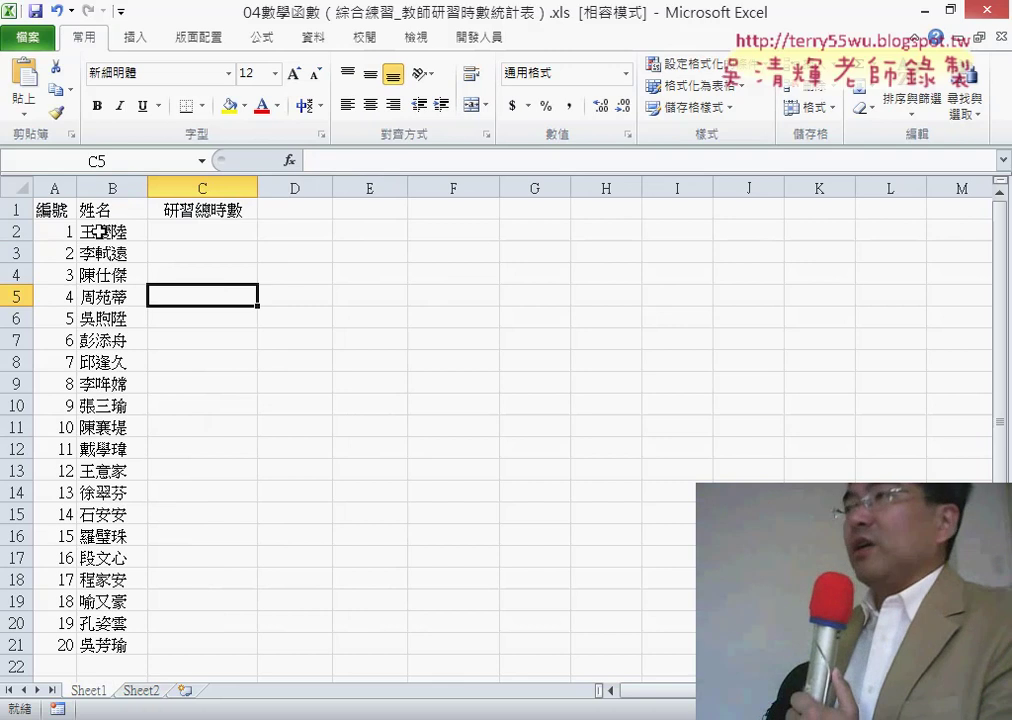
left_click_drag(100, 231, 66, 645)
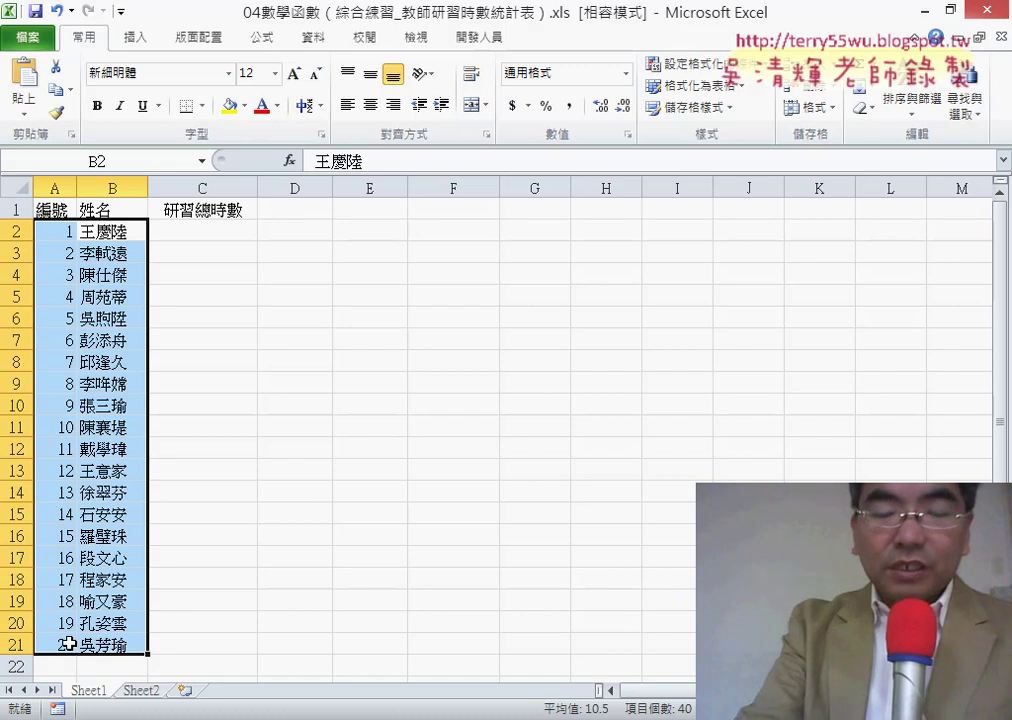
left_click(142, 691)
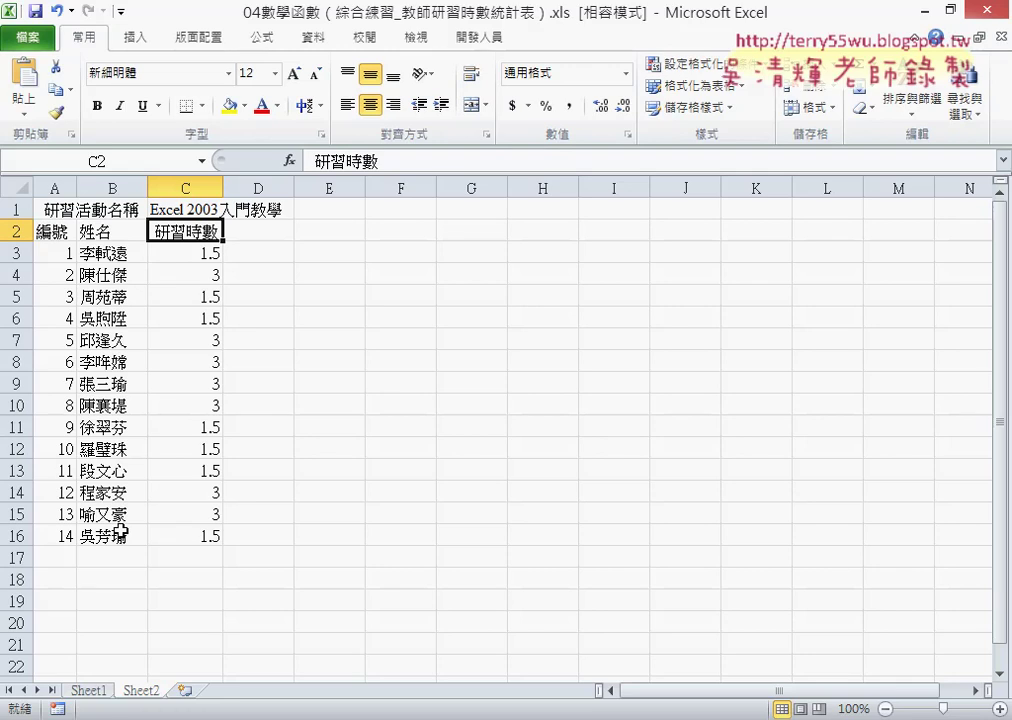
left_click(93, 693)
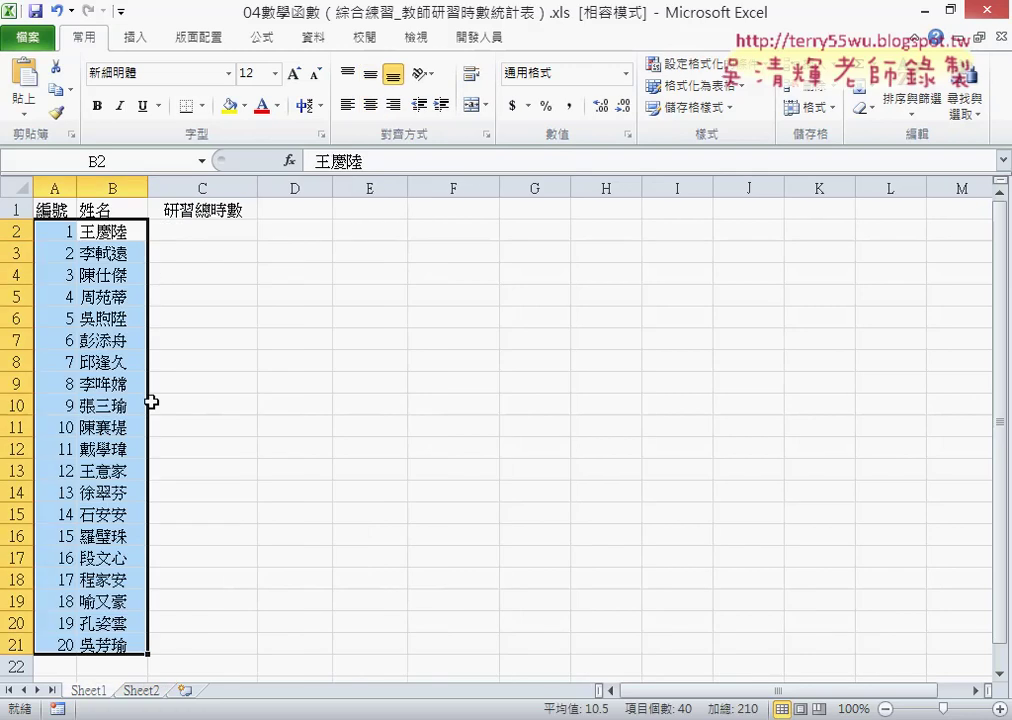
left_click(143, 232)
left_click(206, 233)
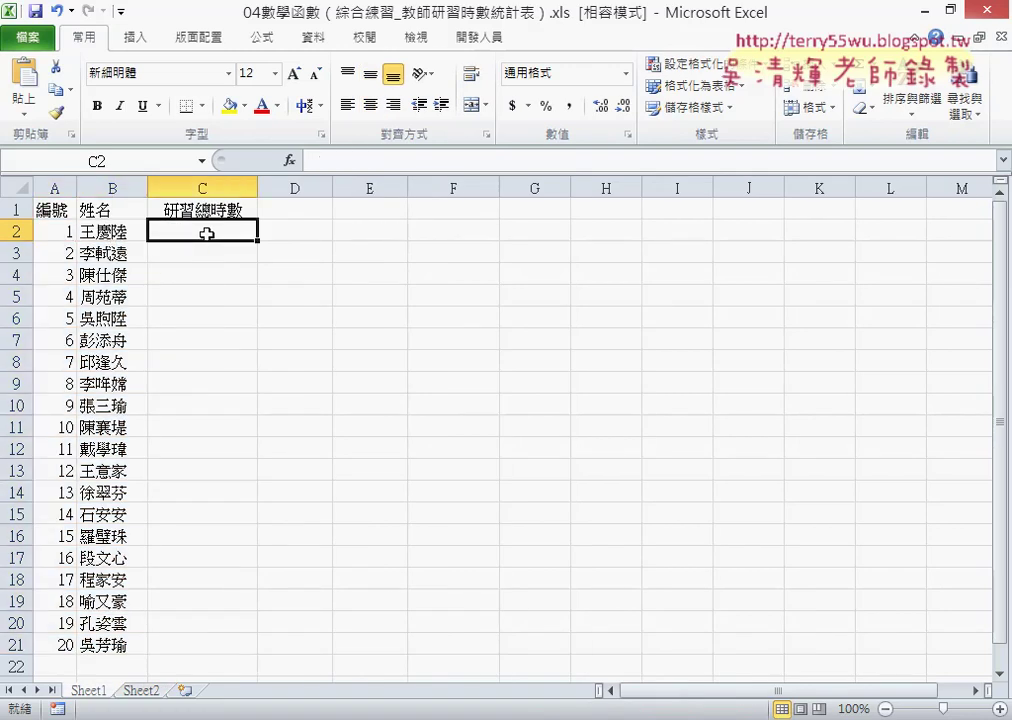
left_click(147, 692)
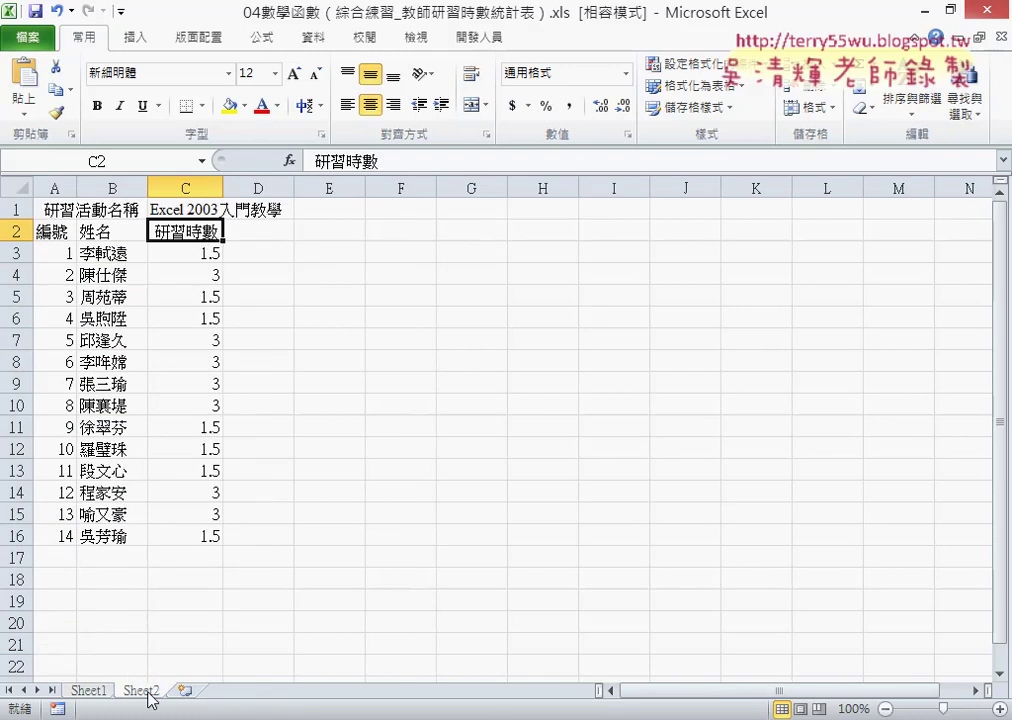
left_click_drag(103, 248, 102, 540)
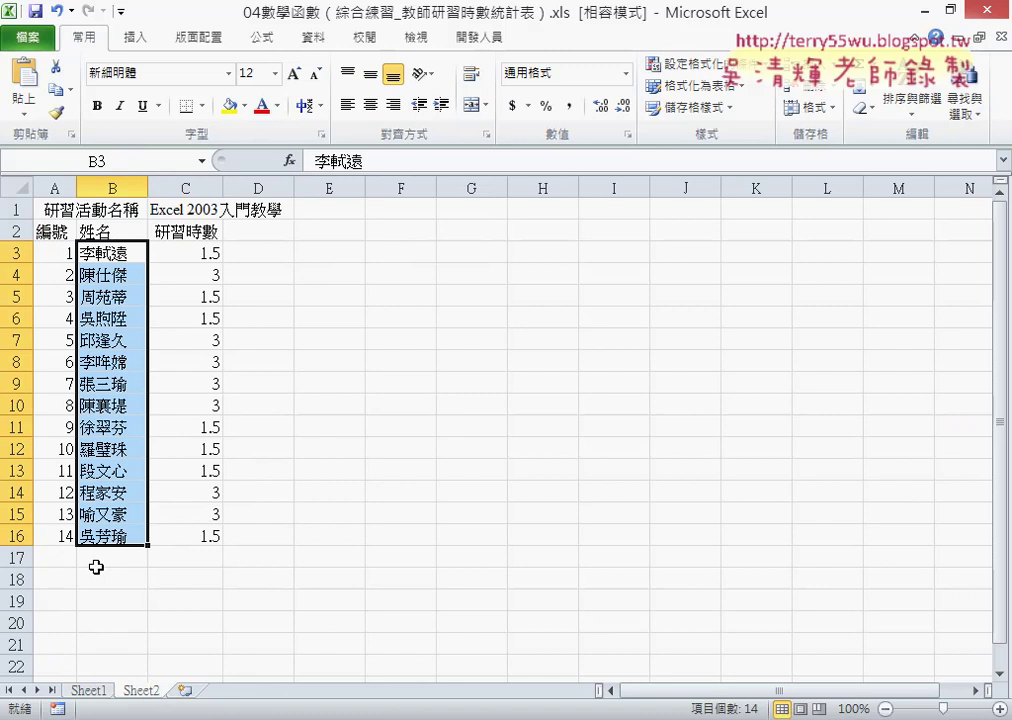
On Sheet1, enter 0 in C2, compare names against Sheet2, and return to C2
left_click(87, 689)
type("0")
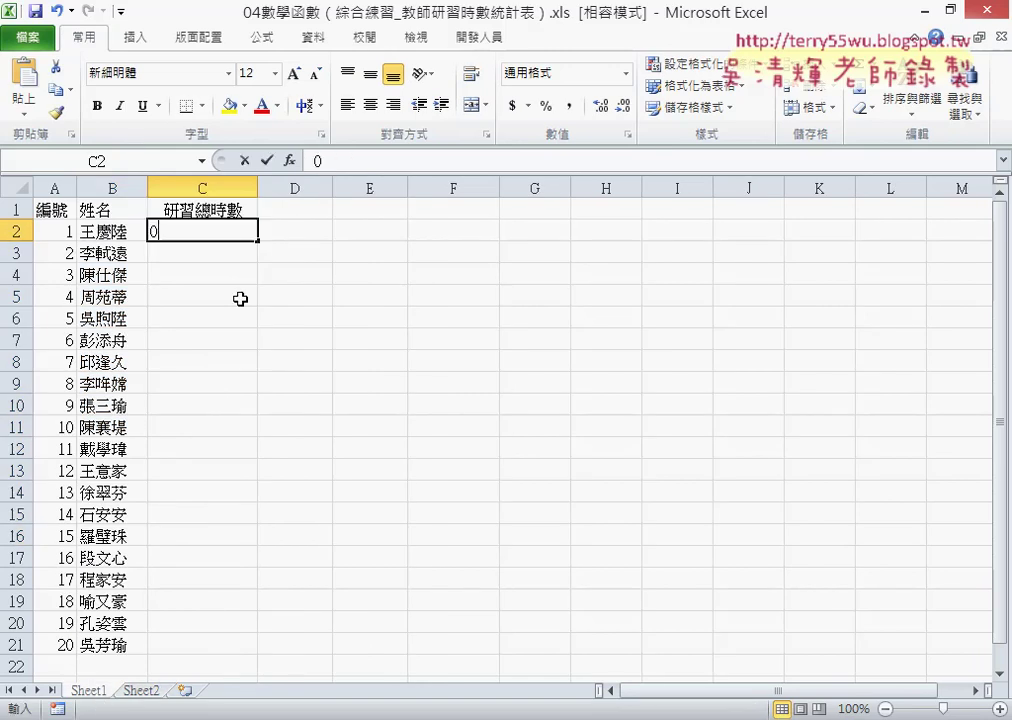
left_click(112, 257)
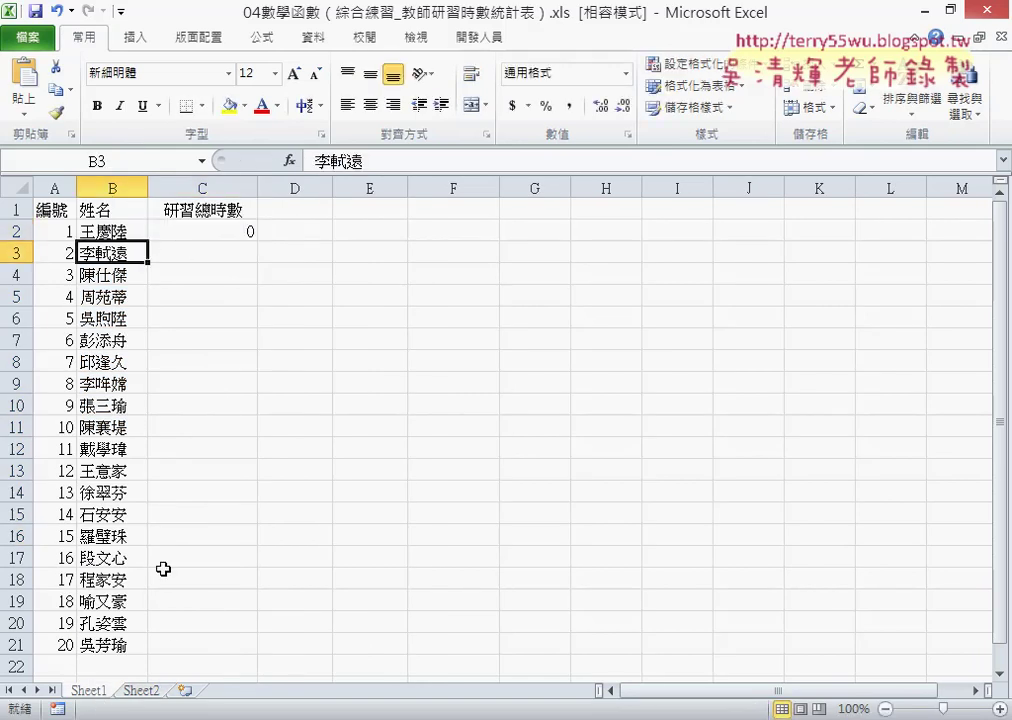
left_click(138, 690)
left_click(108, 253)
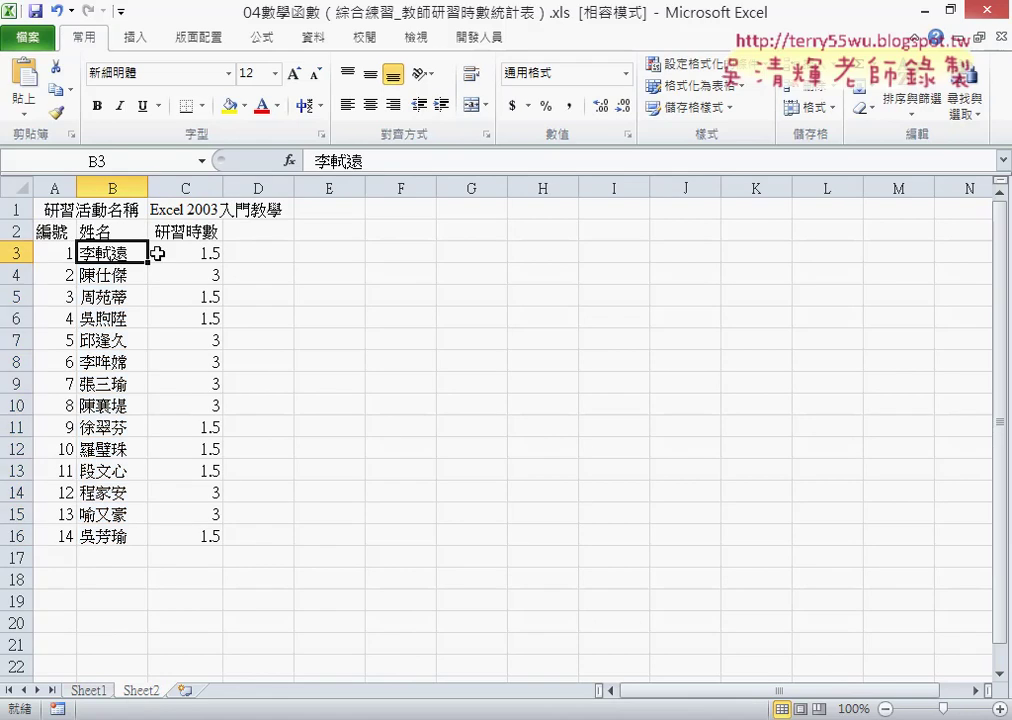
left_click(155, 253)
left_click(88, 690)
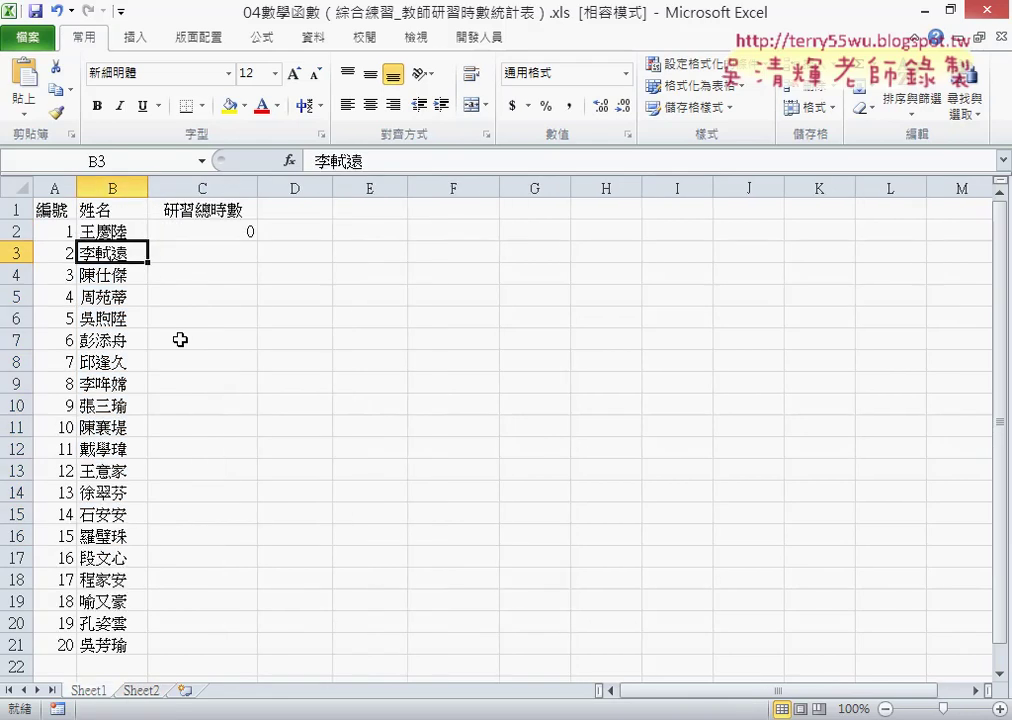
left_click(218, 250)
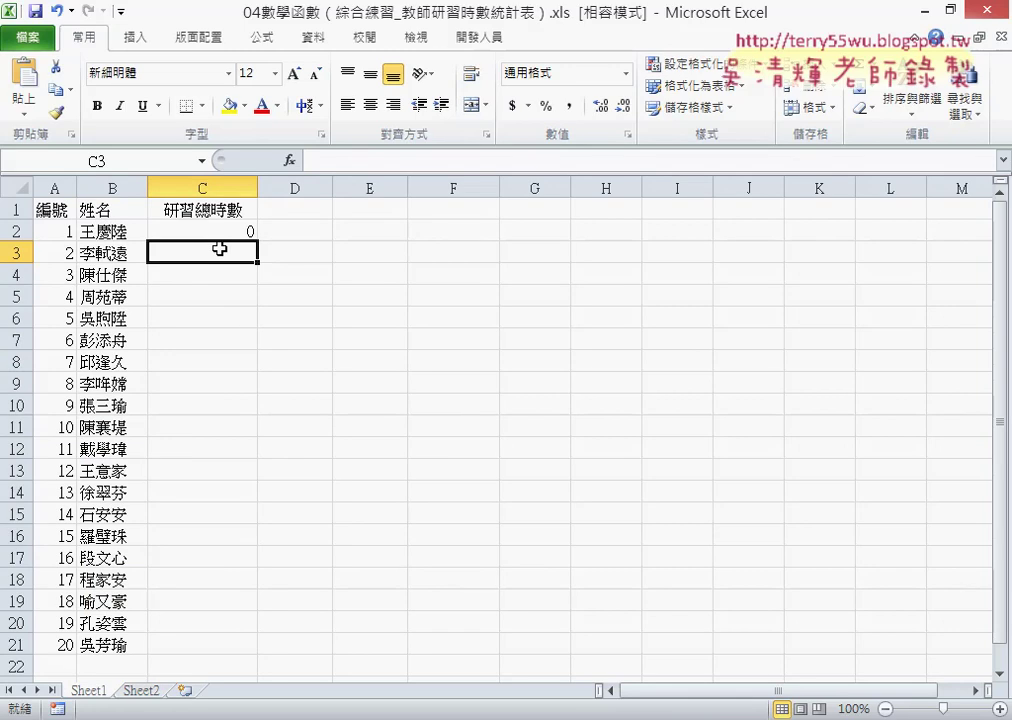
left_click(202, 231)
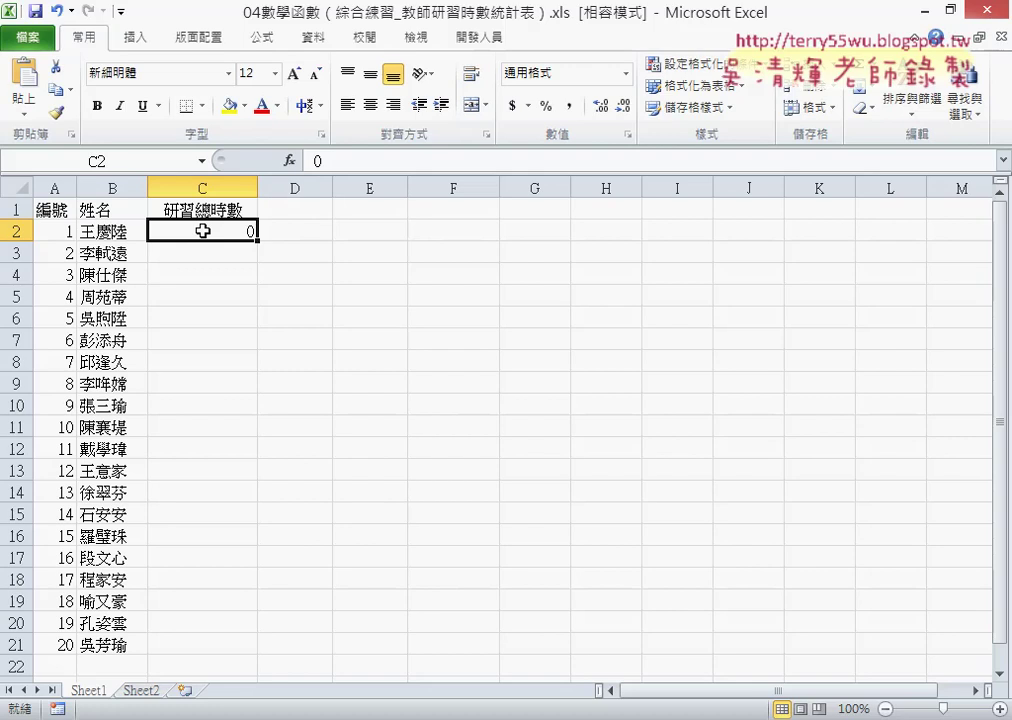